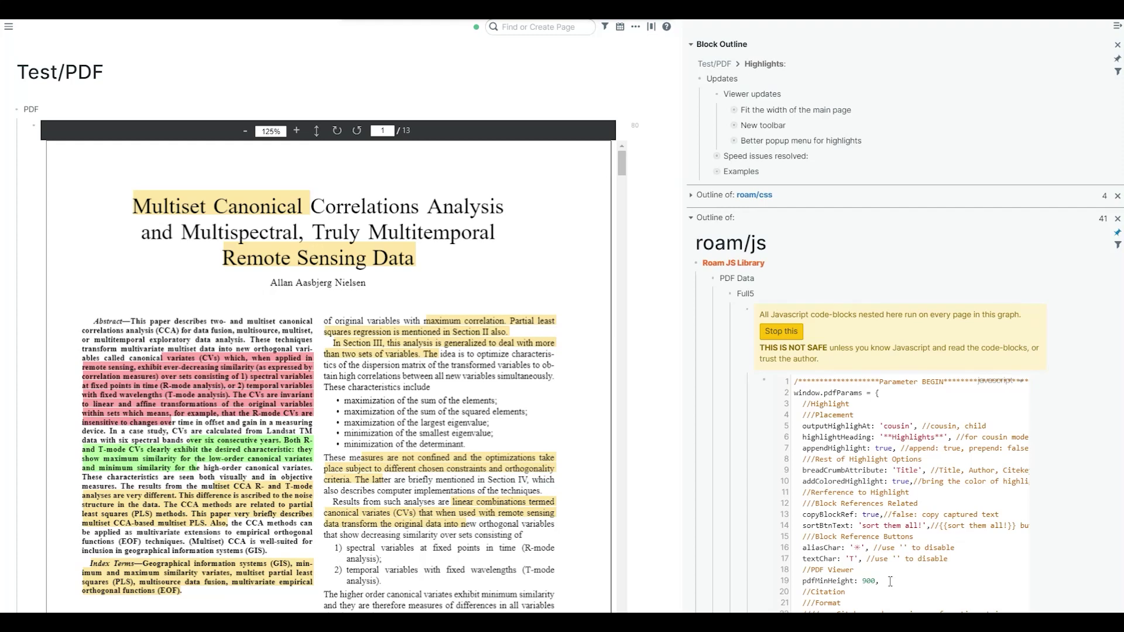
pyautogui.moveTo(891, 582); pyautogui.dragTo(799, 582)
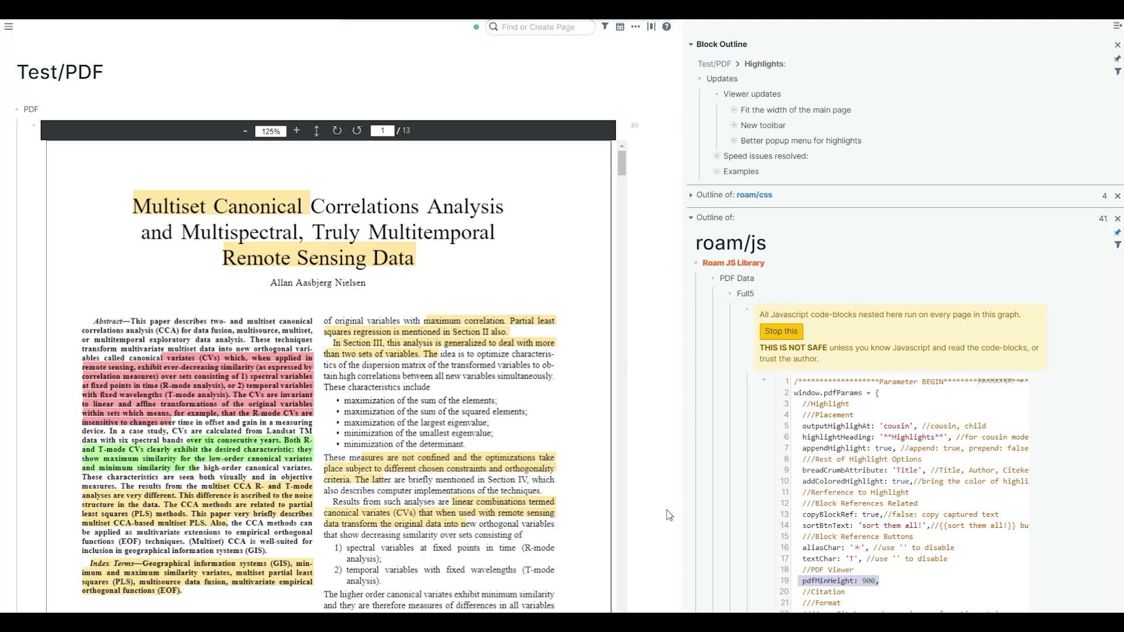
pyautogui.doubleClick(870, 580)
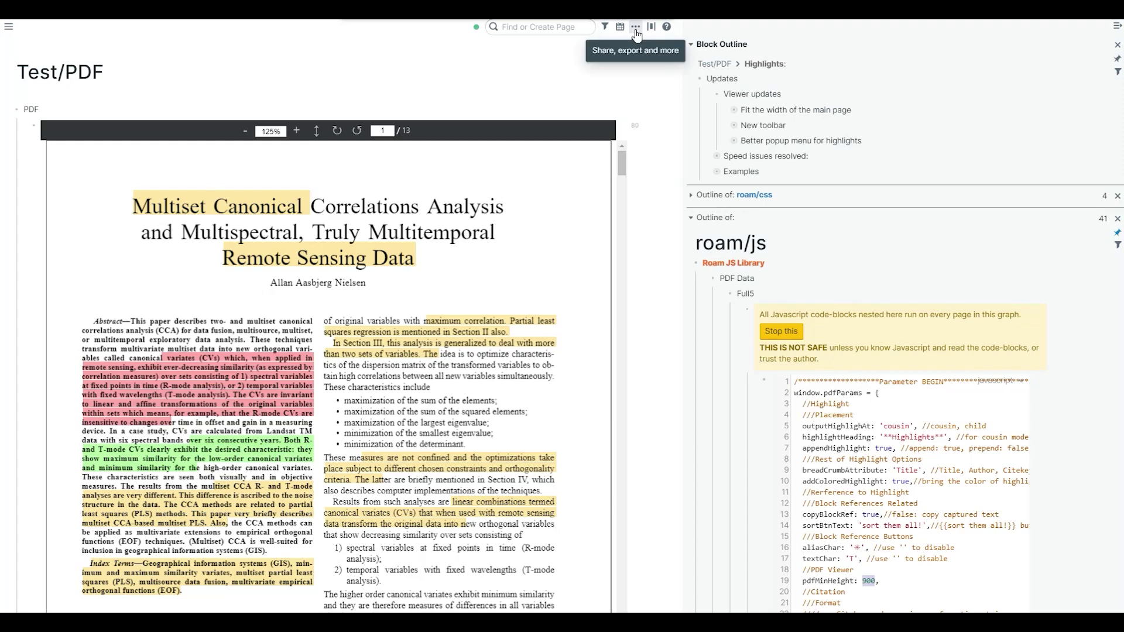
pyautogui.click(655, 27)
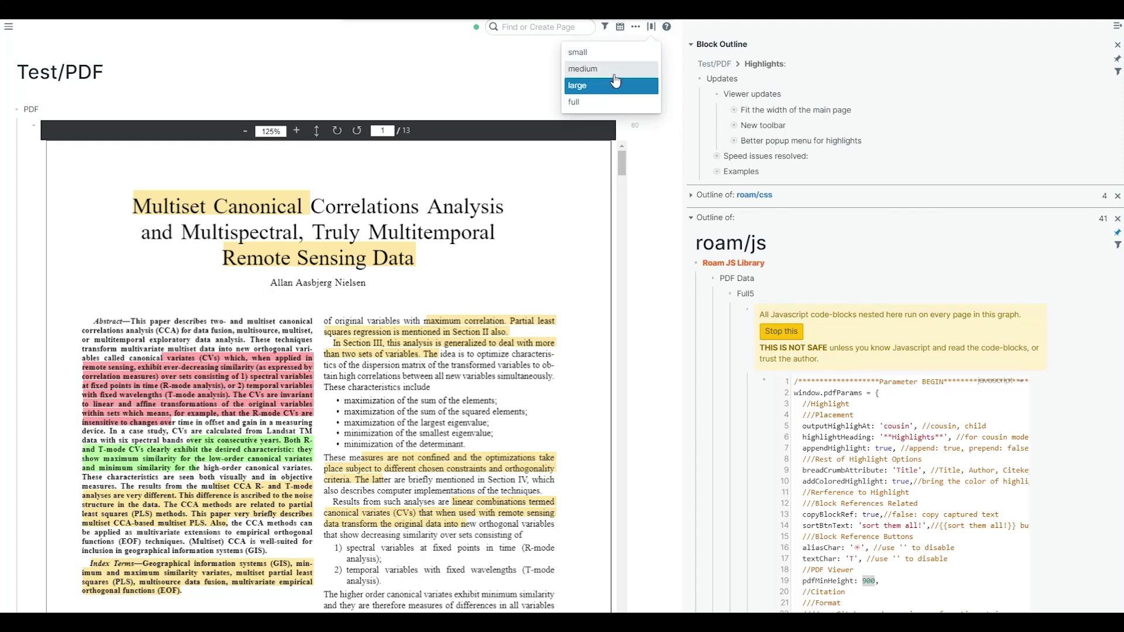
pyautogui.click(614, 59)
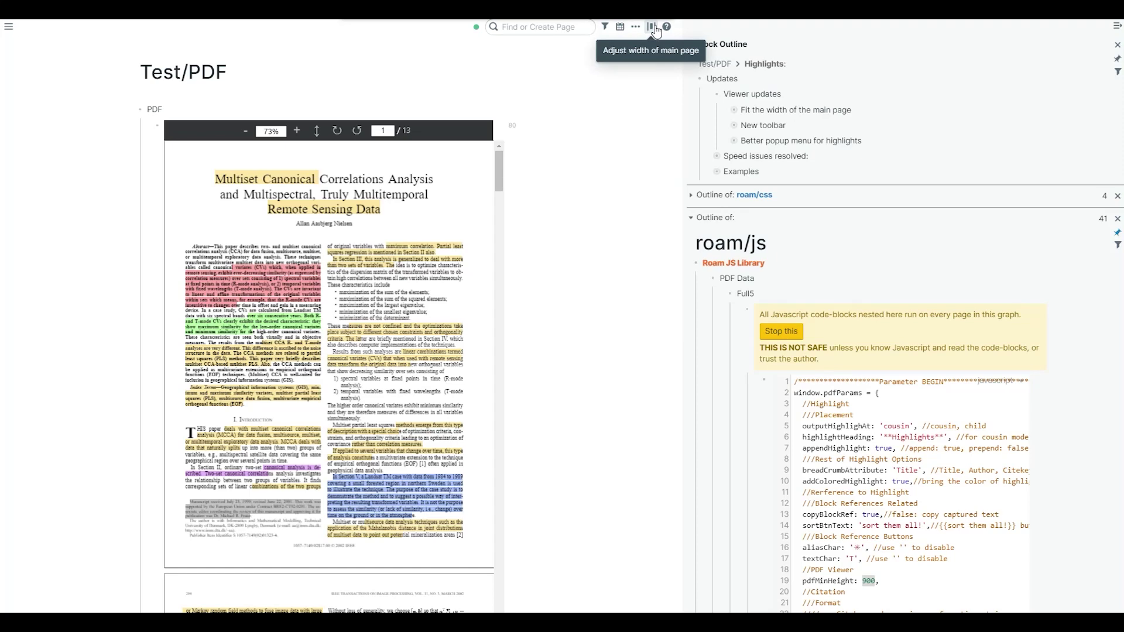
pyautogui.click(656, 31)
pyautogui.click(641, 69)
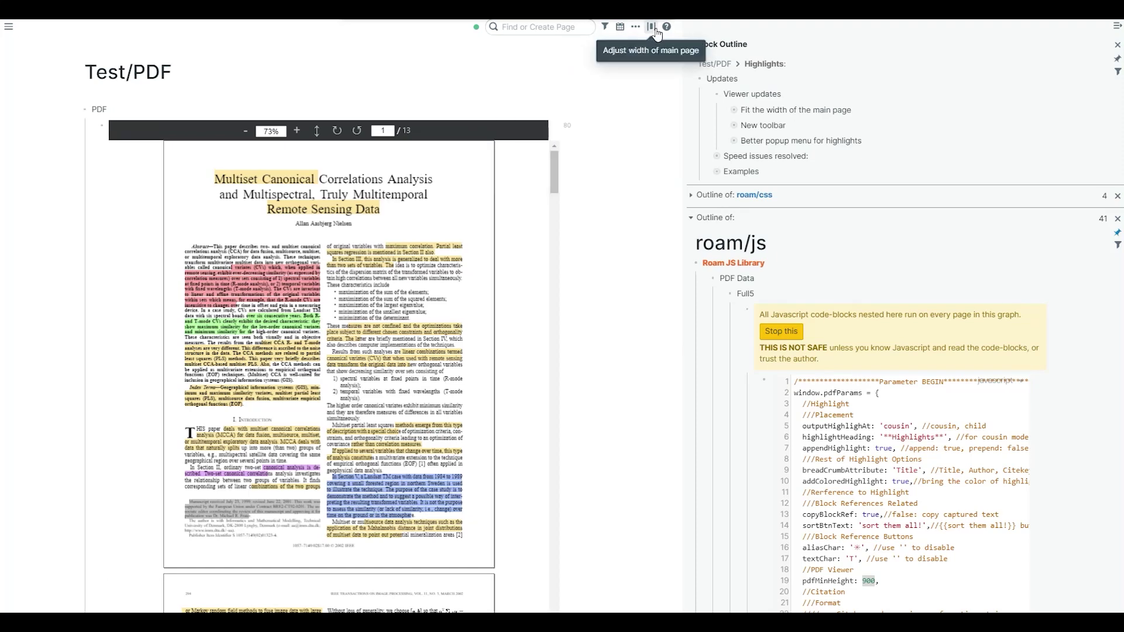
pyautogui.click(656, 29)
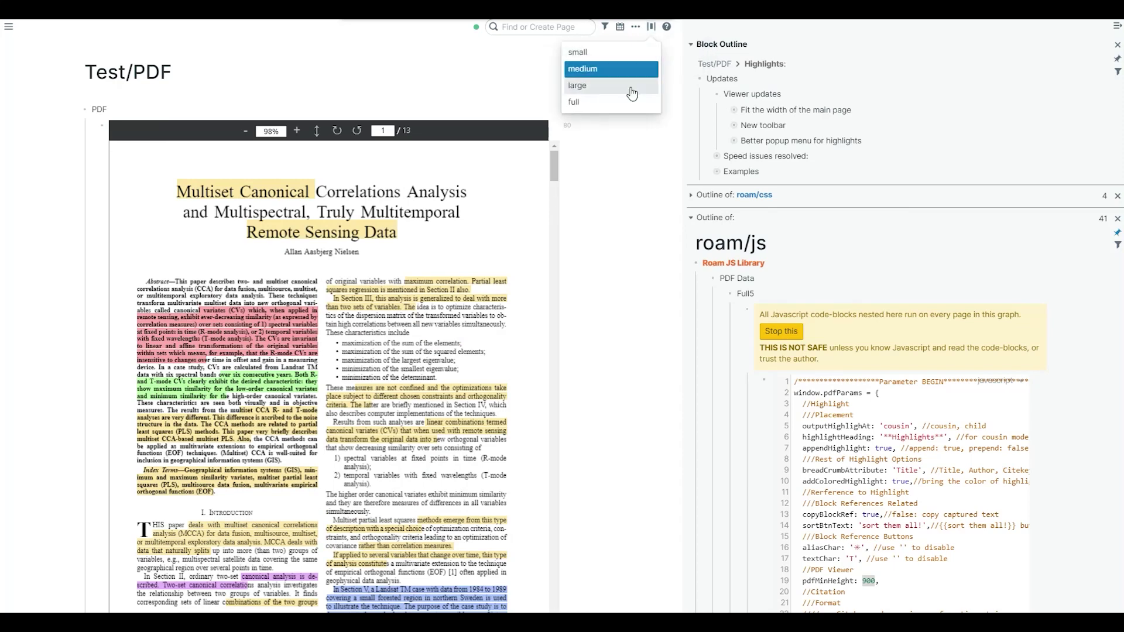
pyautogui.click(622, 87)
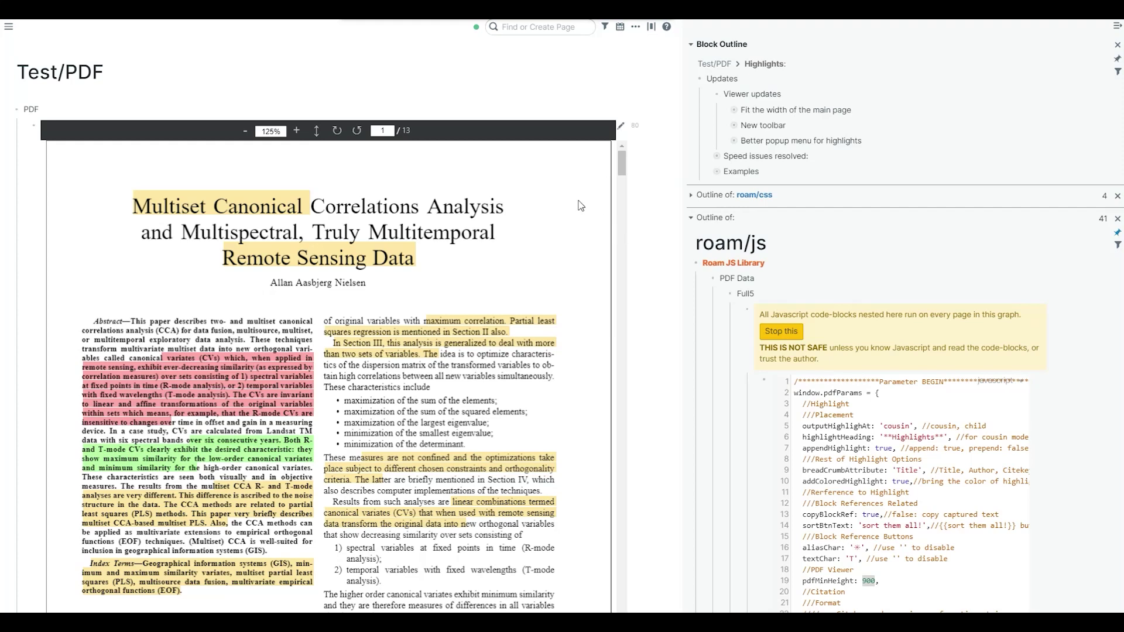
# Zoom the PDF in two steps and out one, then switch from fit page to fit width.
pyautogui.click(298, 132)
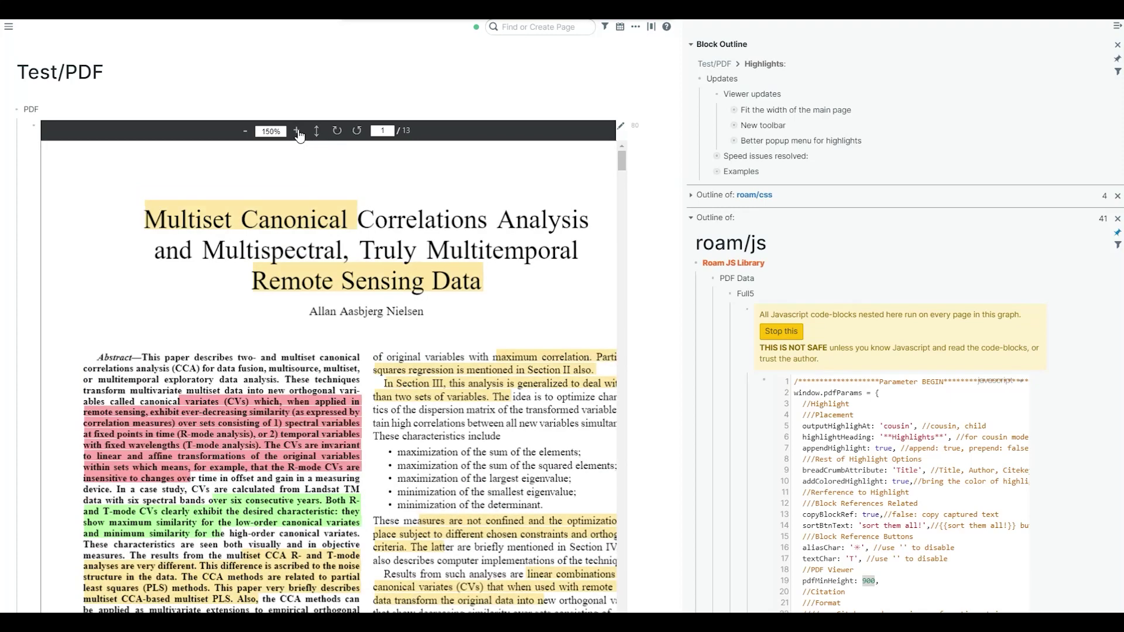
pyautogui.click(297, 132)
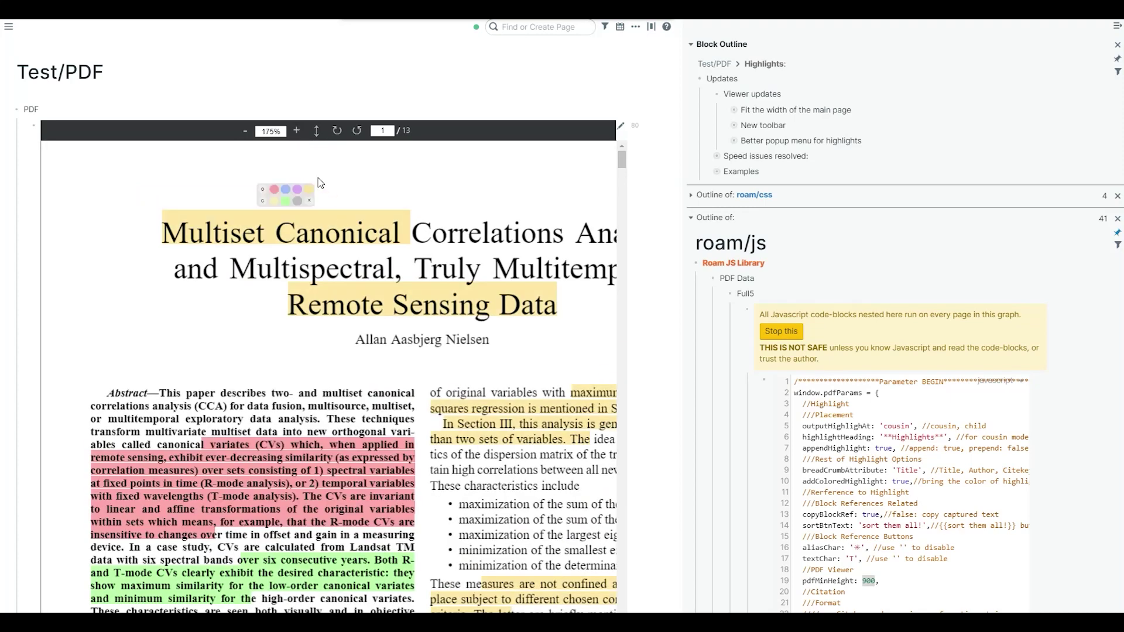
pyautogui.moveTo(327, 240)
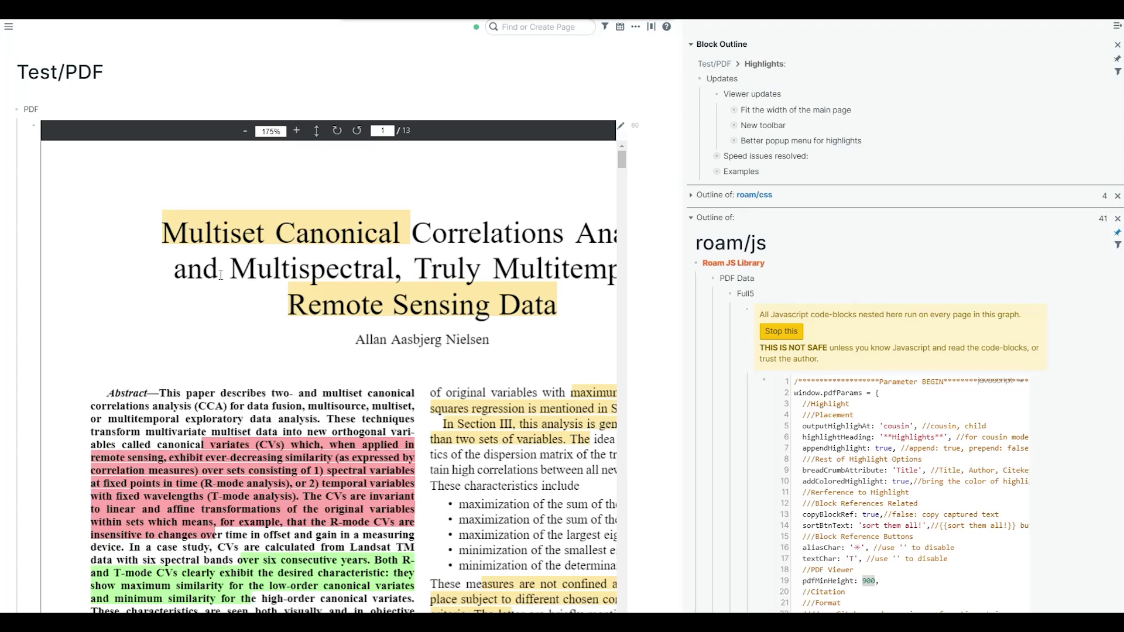
pyautogui.click(246, 133)
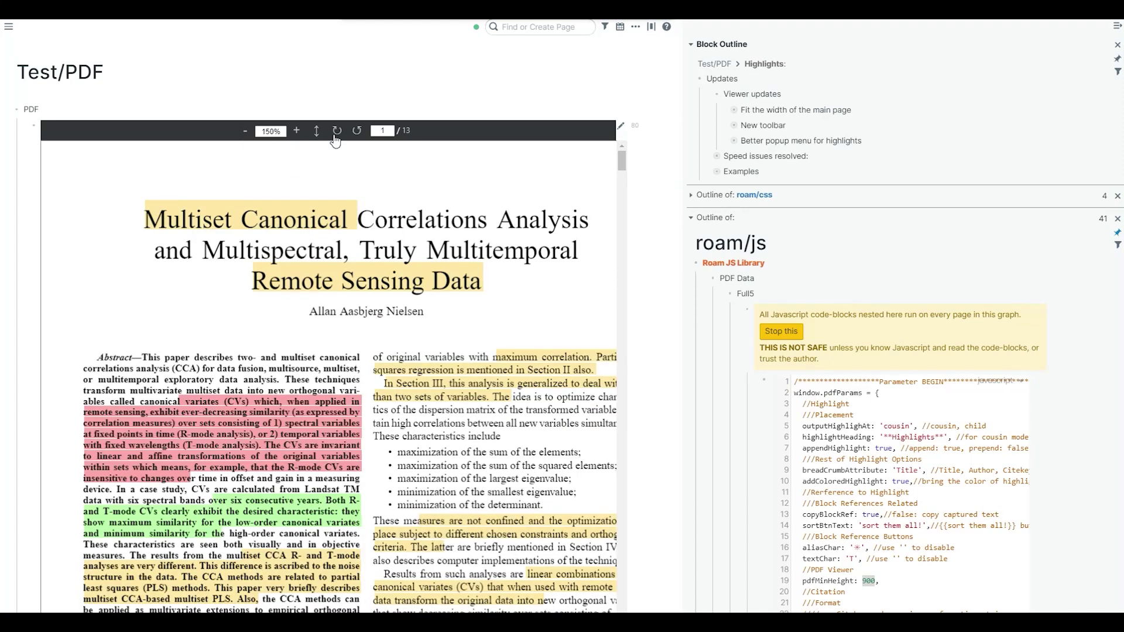
pyautogui.click(317, 133)
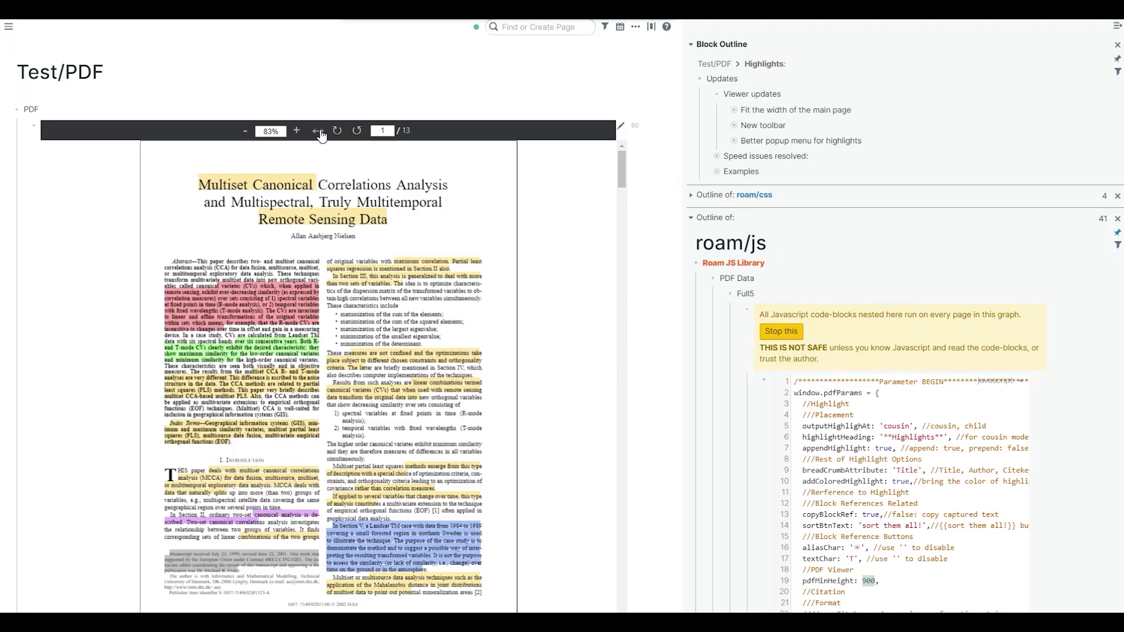
pyautogui.click(320, 133)
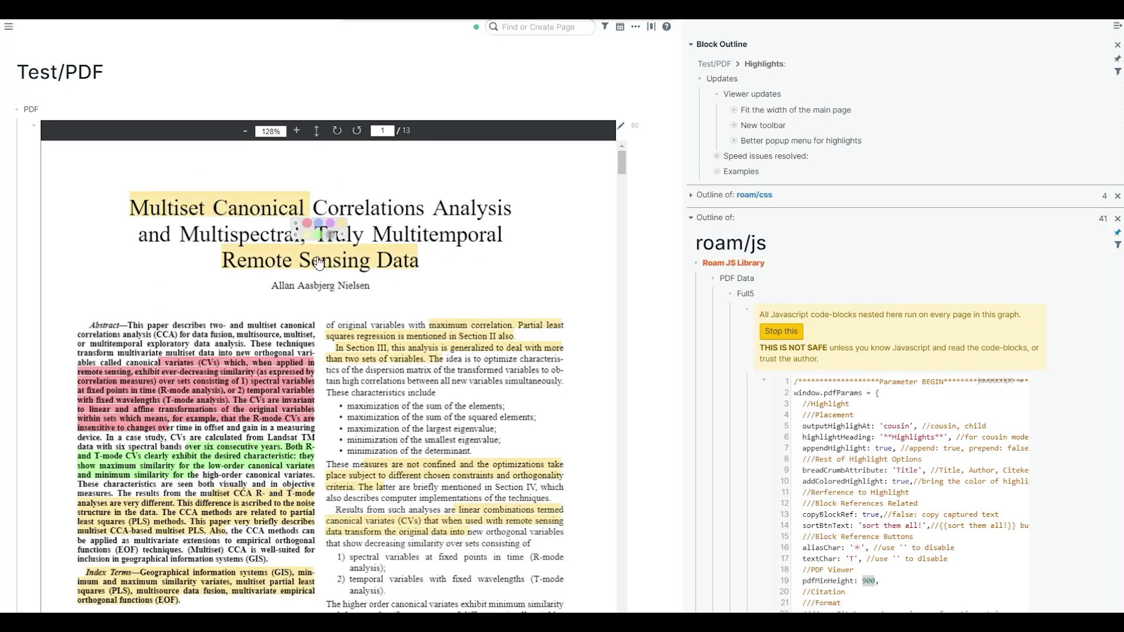
# Rotate the first PDF page a quarter turn clockwise and select some of its rotated text.
pyautogui.click(338, 132)
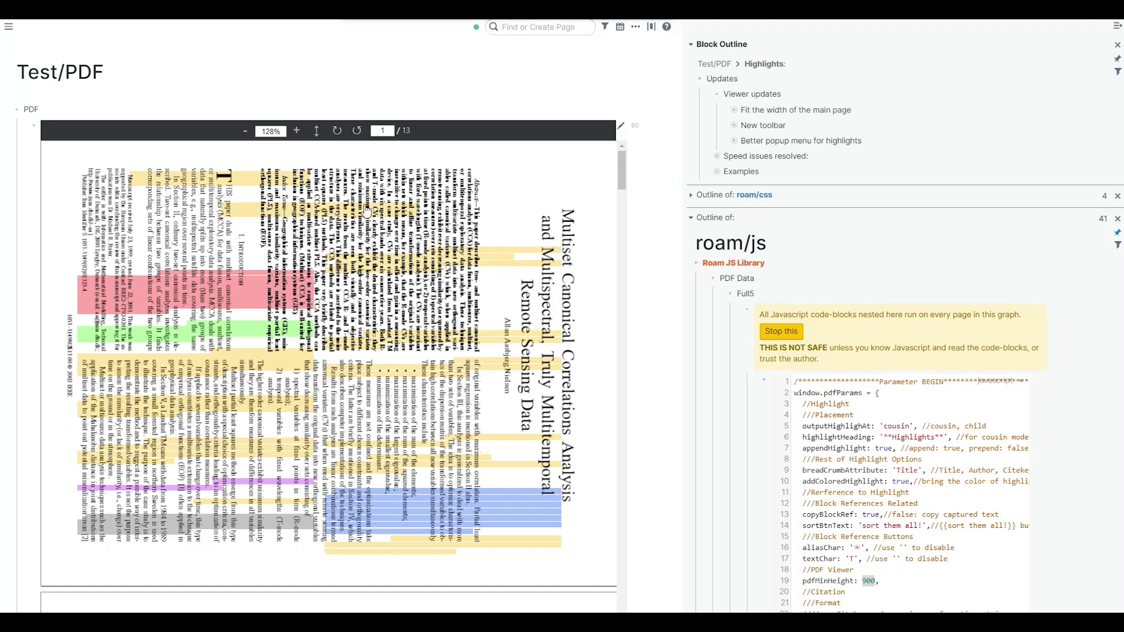
pyautogui.moveTo(366, 211); pyautogui.dragTo(375, 211)
# Rotate the PDF back upright, jump to page 4, and scroll down to page 8.
pyautogui.click(357, 130)
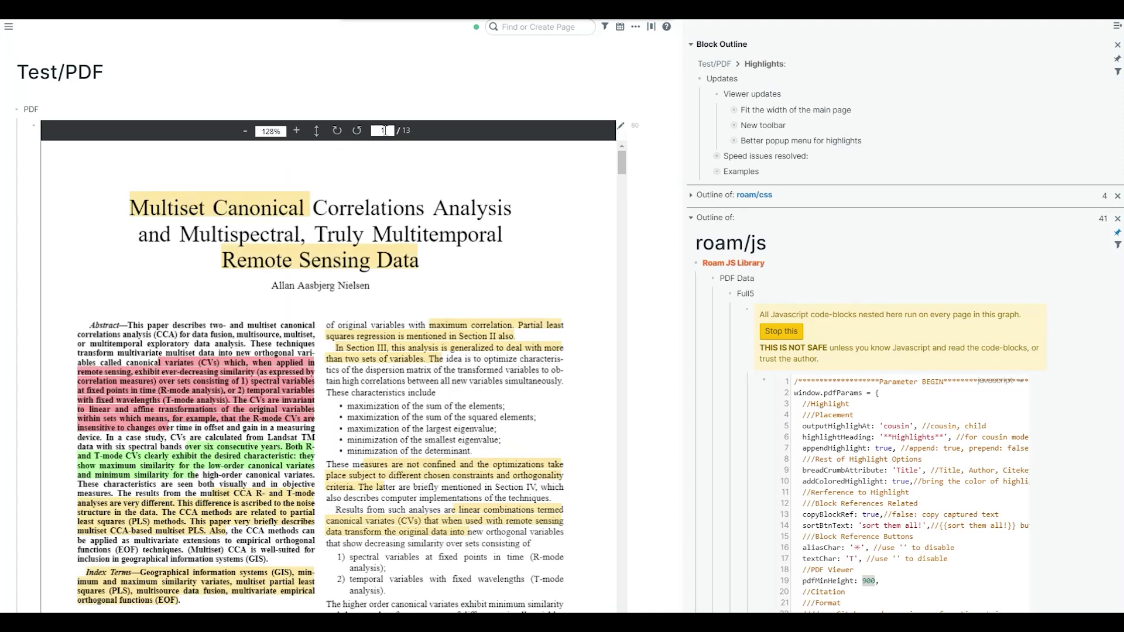
pyautogui.click(385, 131)
pyautogui.write('4')
pyautogui.press('Return')
pyautogui.scroll(-15, 489, 294)
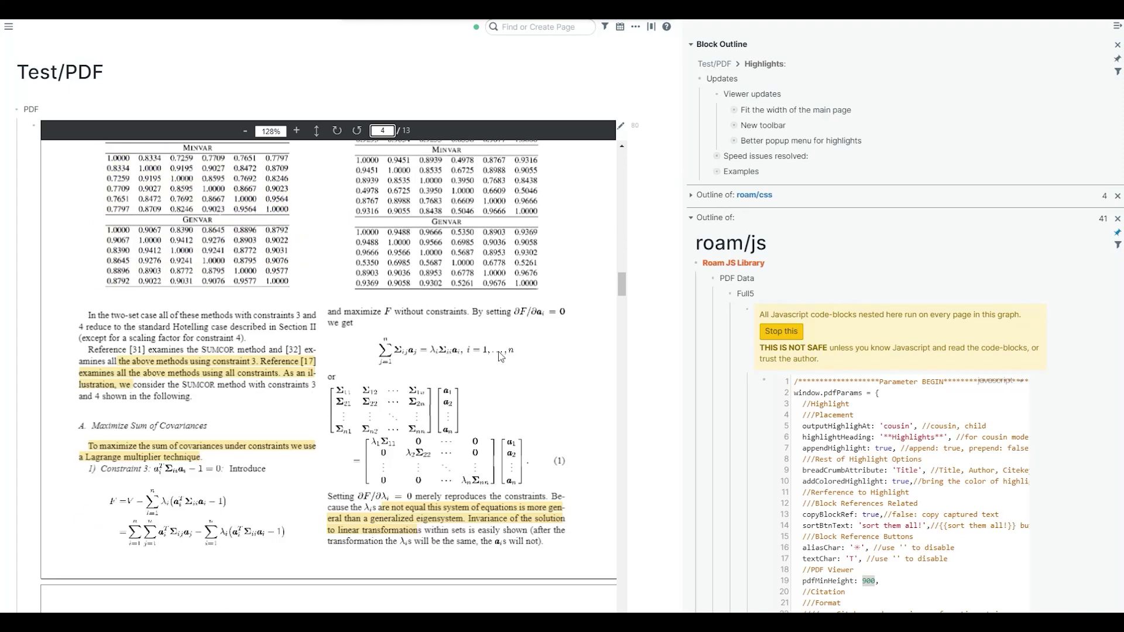
pyautogui.scroll(-10, 515, 364)
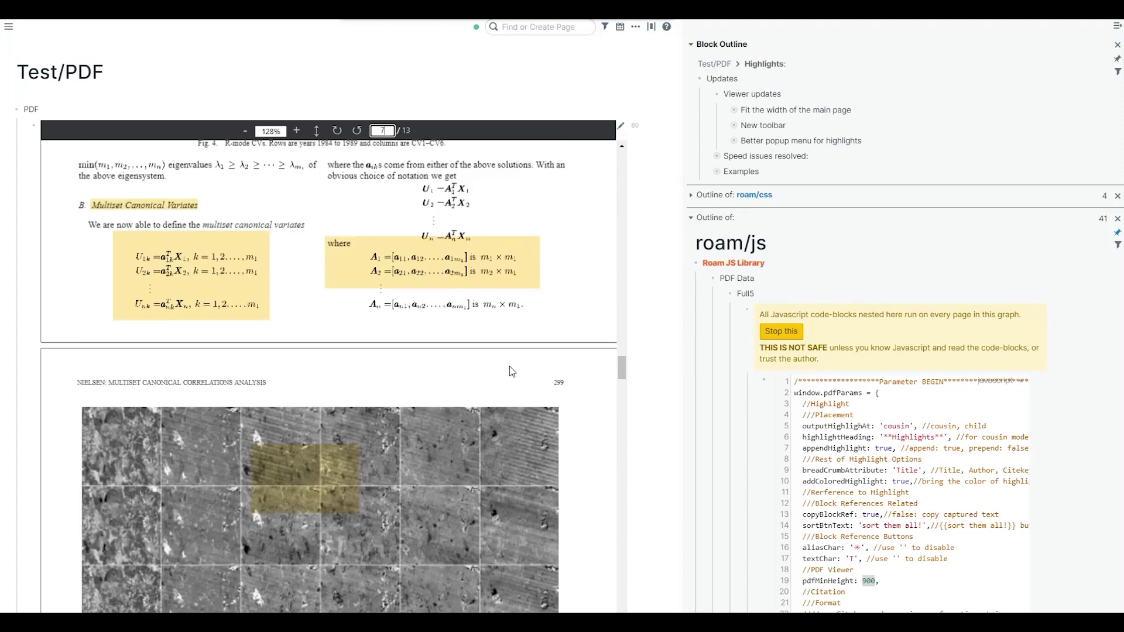
pyautogui.scroll(-6, 505, 385)
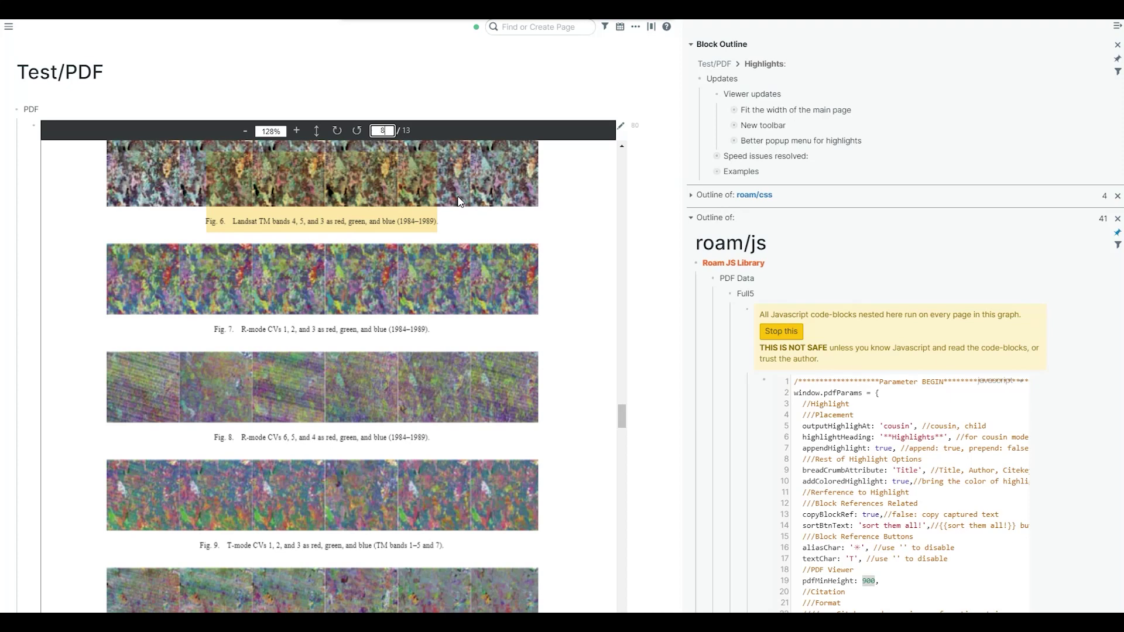
# Set the PDF zoom to 150%, then fit it to the viewer width.
pyautogui.moveTo(286, 132); pyautogui.dragTo(278, 134)
pyautogui.doubleClick(278, 133)
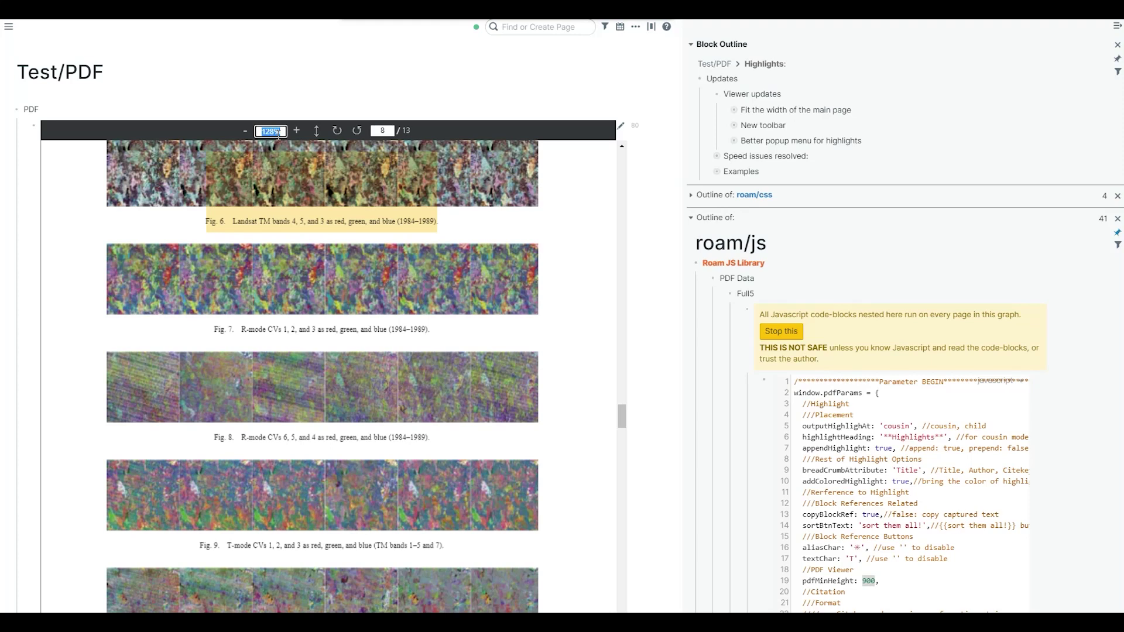
pyautogui.write('150')
pyautogui.press('Return')
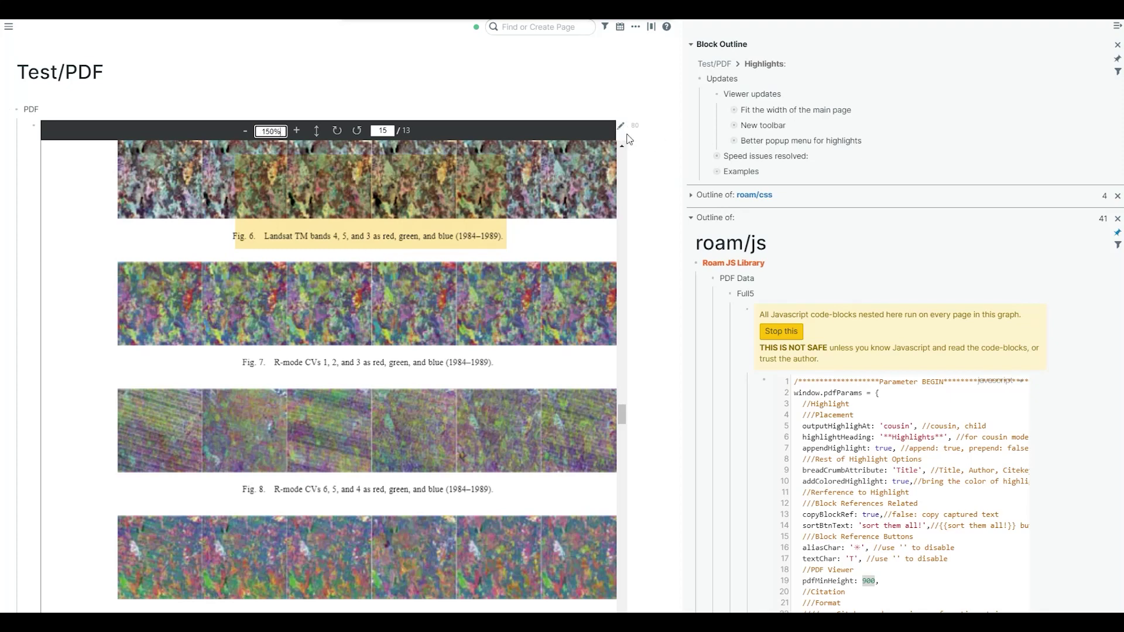
pyautogui.click(317, 132)
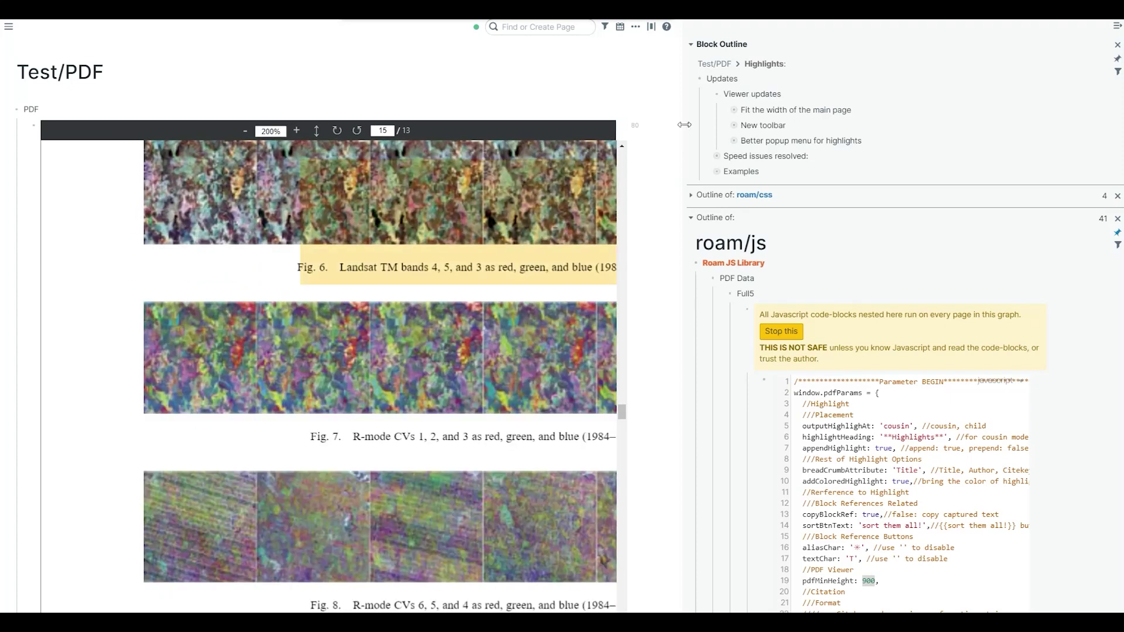
# Widen the sidebar to narrow the PDF pane, restore it, and scroll up to page 6's equations.
pyautogui.moveTo(684, 125); pyautogui.dragTo(518, 139)
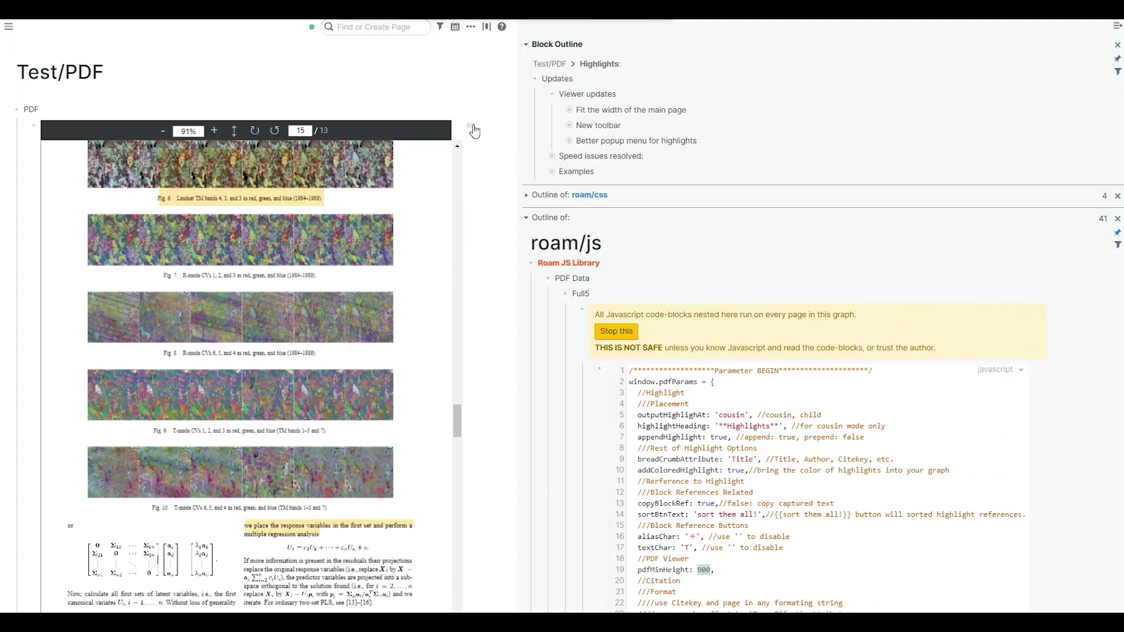
pyautogui.moveTo(178, 180)
pyautogui.moveTo(518, 162); pyautogui.dragTo(667, 169)
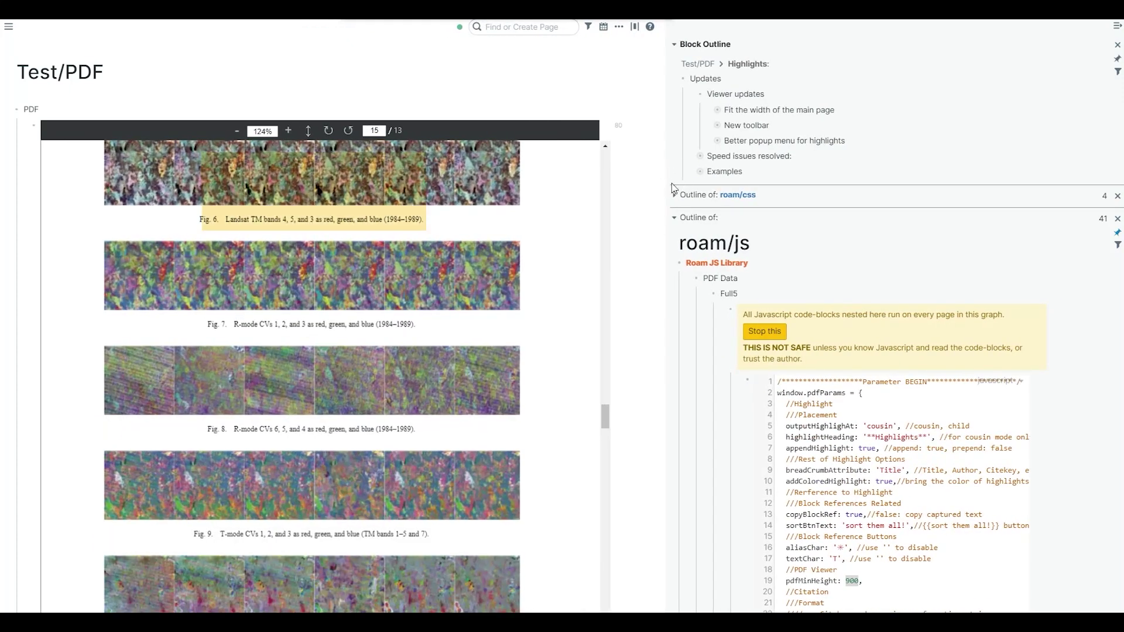
pyautogui.scroll(15, 529, 240)
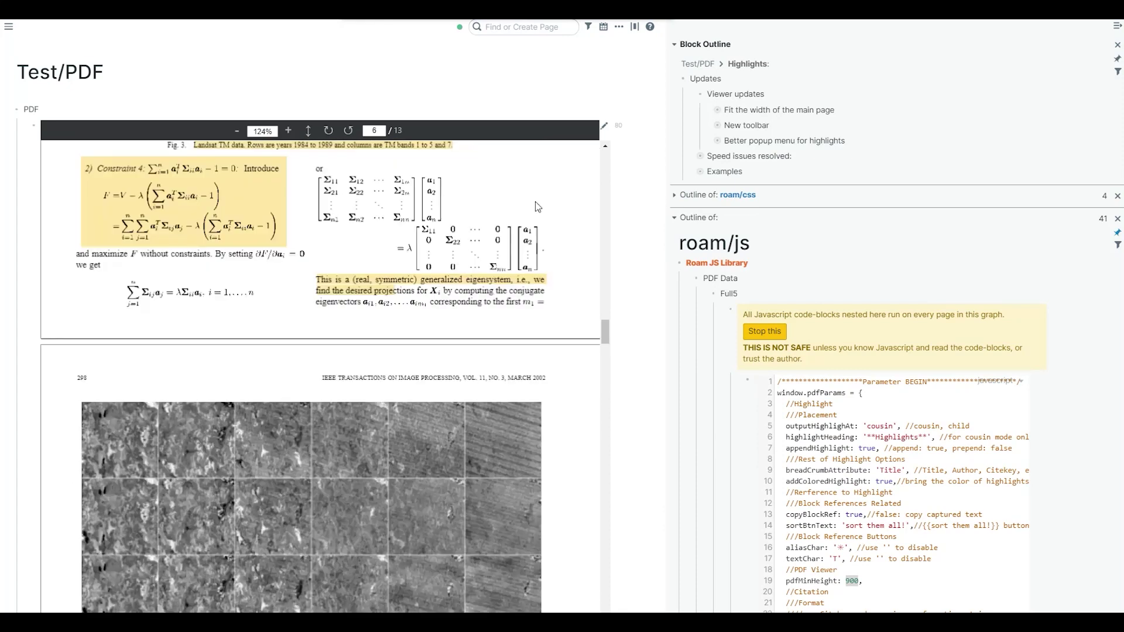
# Change the abstract's red highlight to grey, then switch it back to red.
pyautogui.scroll(10, 540, 203)
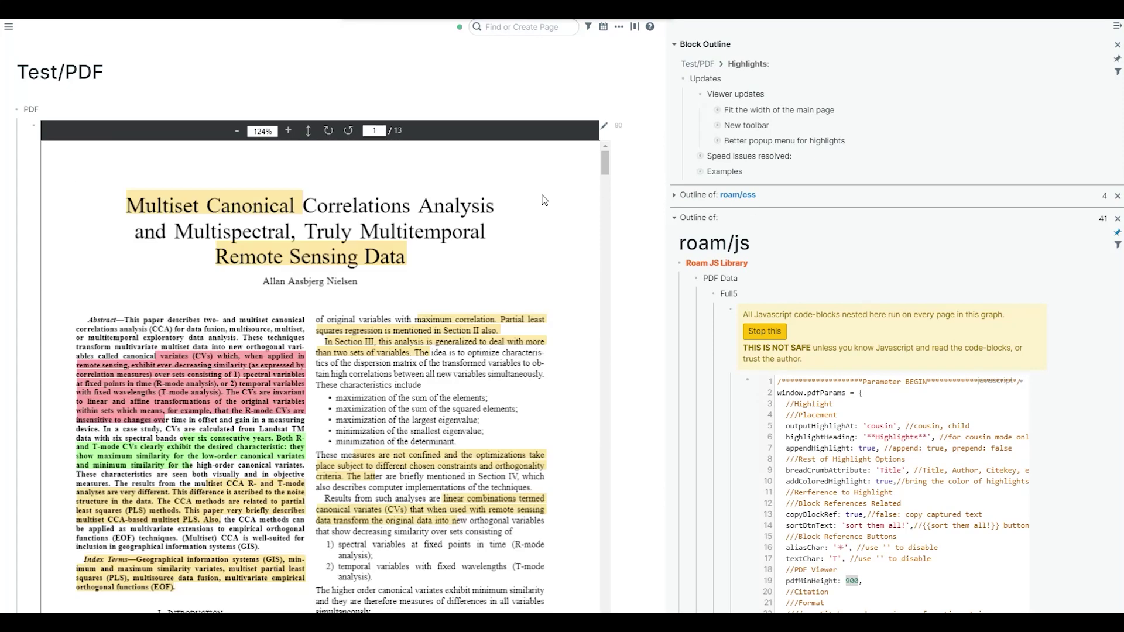
pyautogui.tripleClick(772, 142)
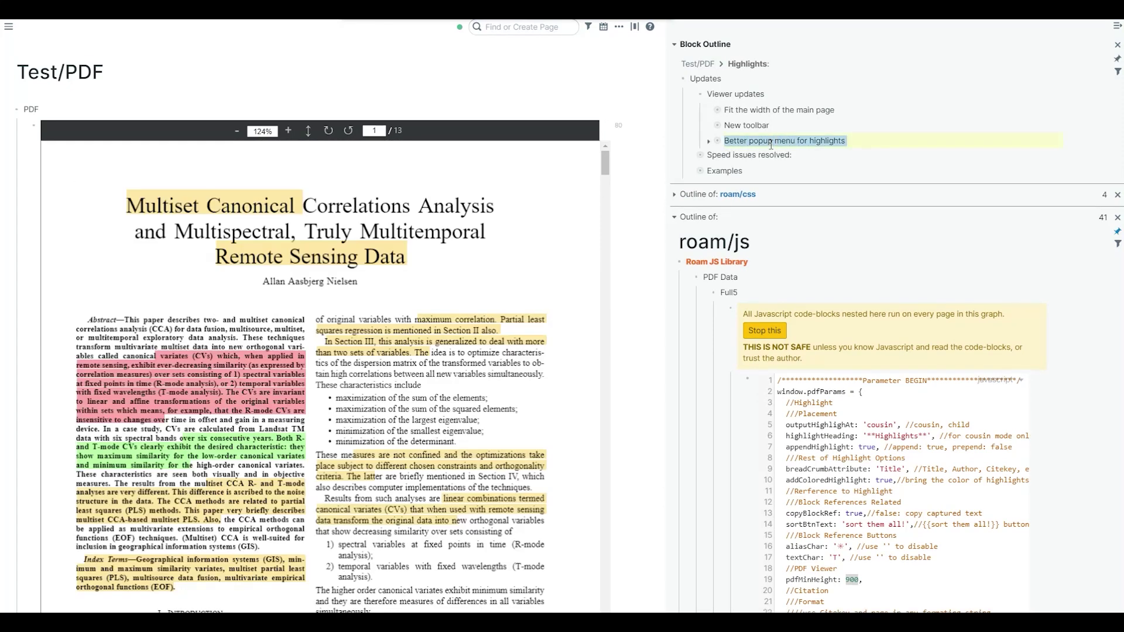
pyautogui.moveTo(211, 369)
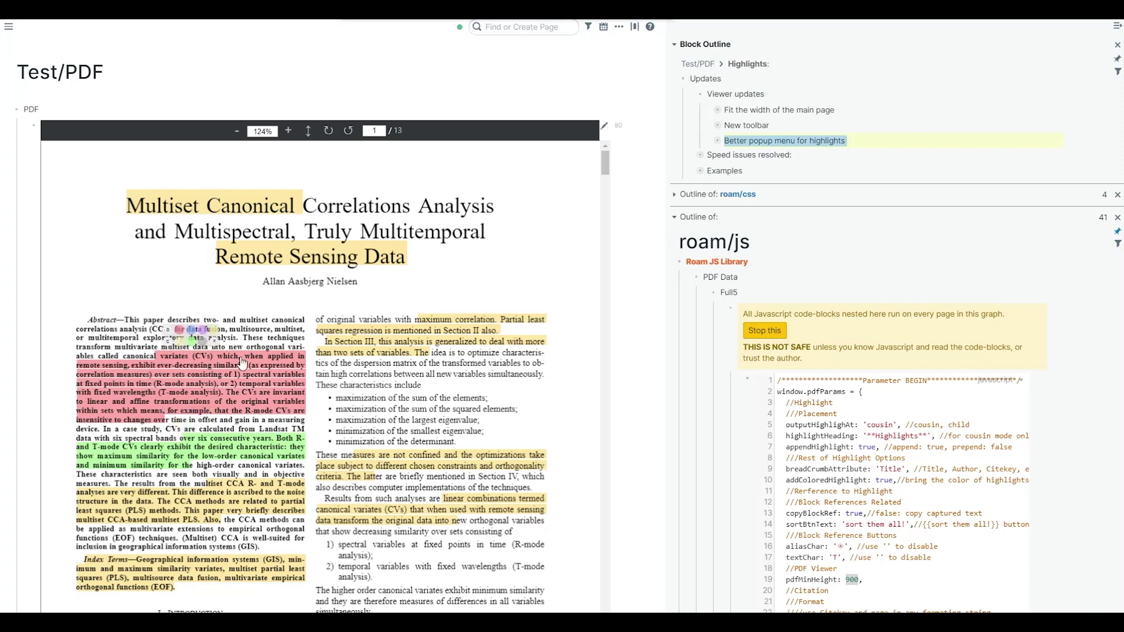
pyautogui.click(203, 354)
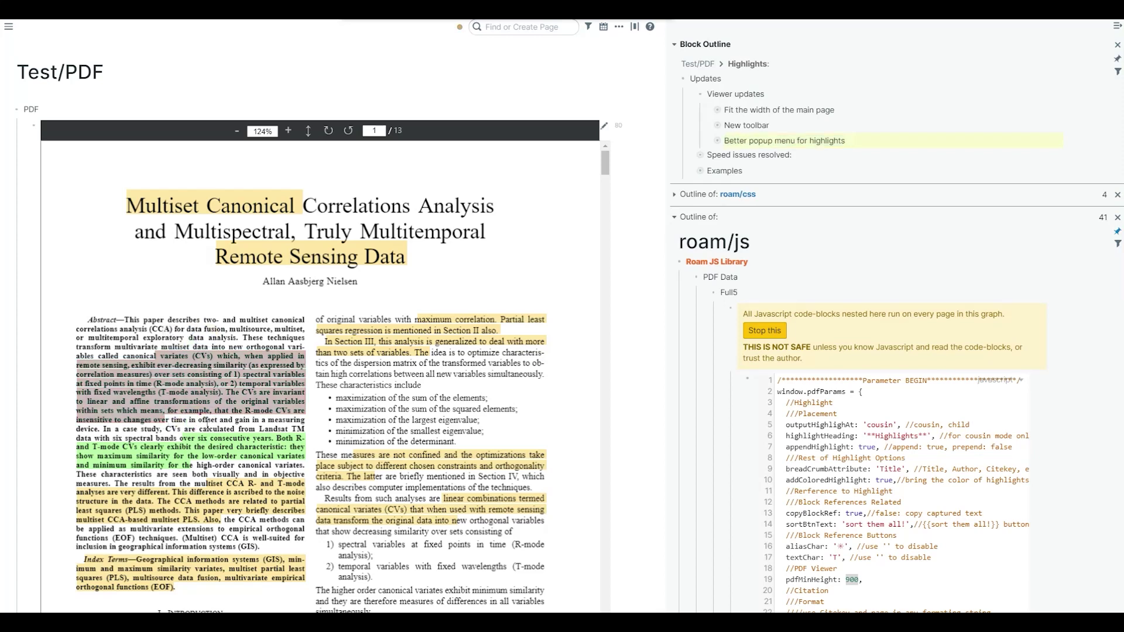
pyautogui.moveTo(206, 411)
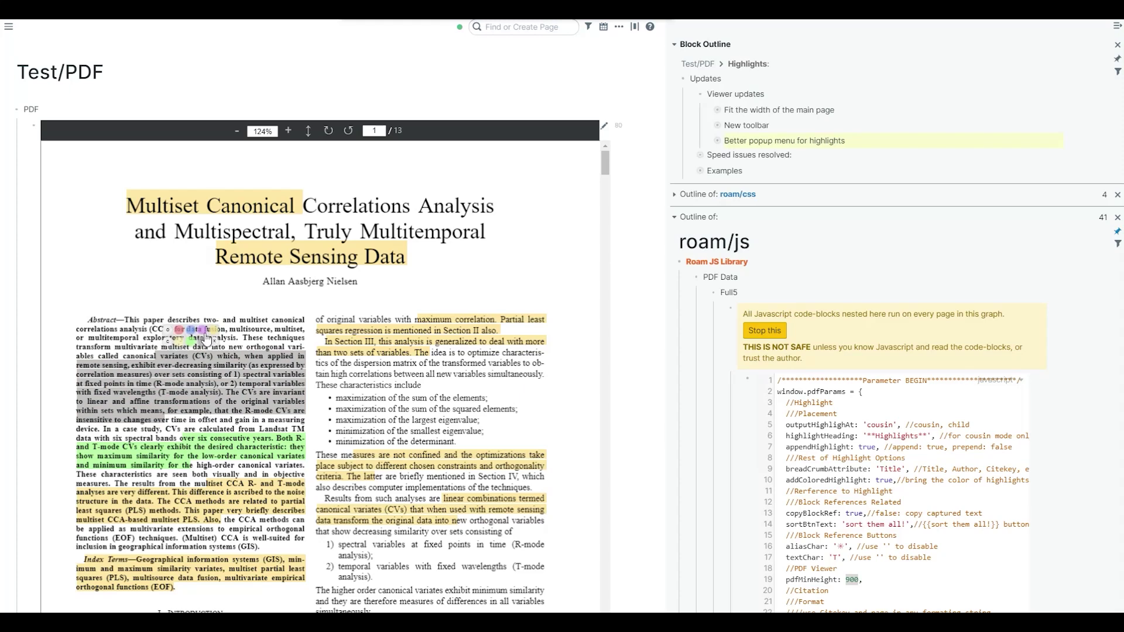
pyautogui.click(179, 329)
pyautogui.moveTo(202, 381)
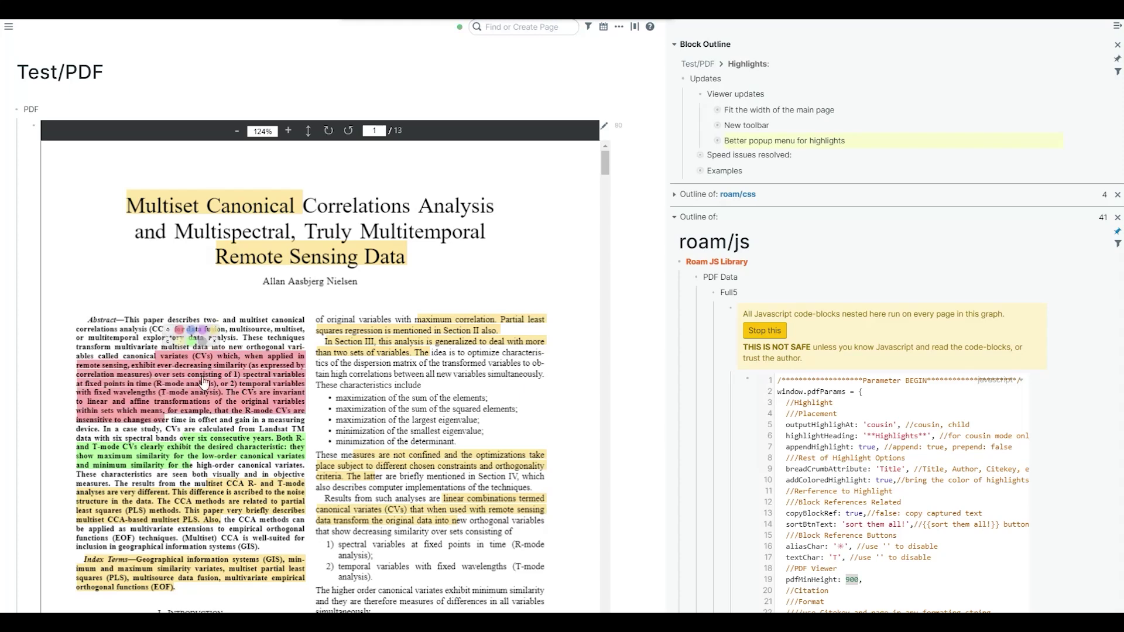
# Open the red abstract highlight in the sidebar and paste its block reference under 'Better popup menu for highlights'.
pyautogui.click(170, 336)
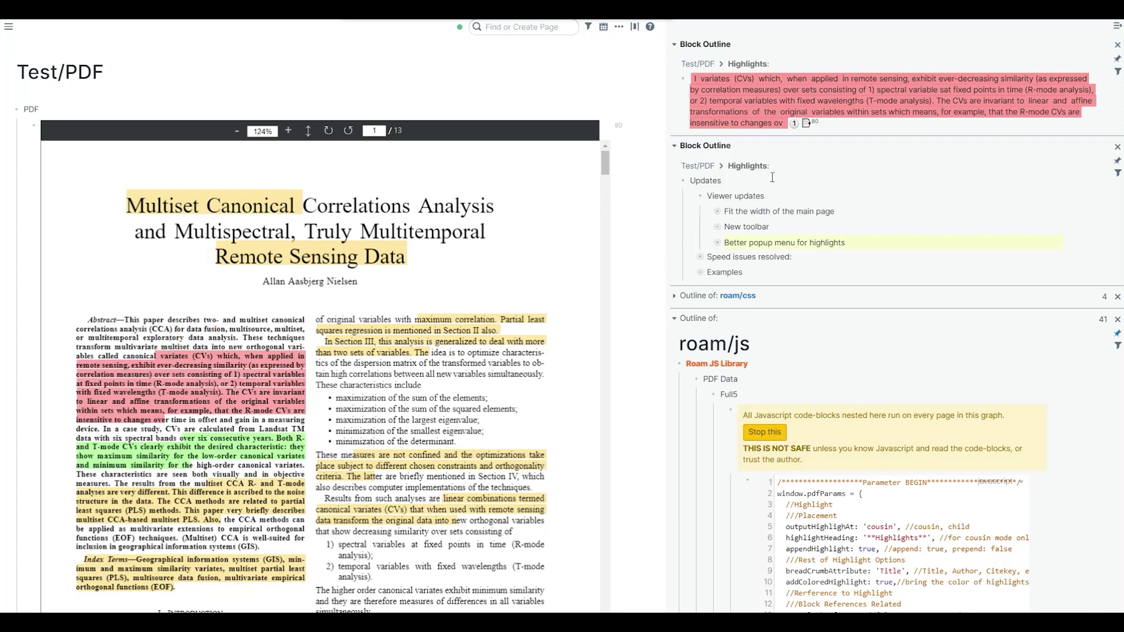
pyautogui.click(842, 242)
pyautogui.press('Return')
pyautogui.write('((mY-2-XnZL))')
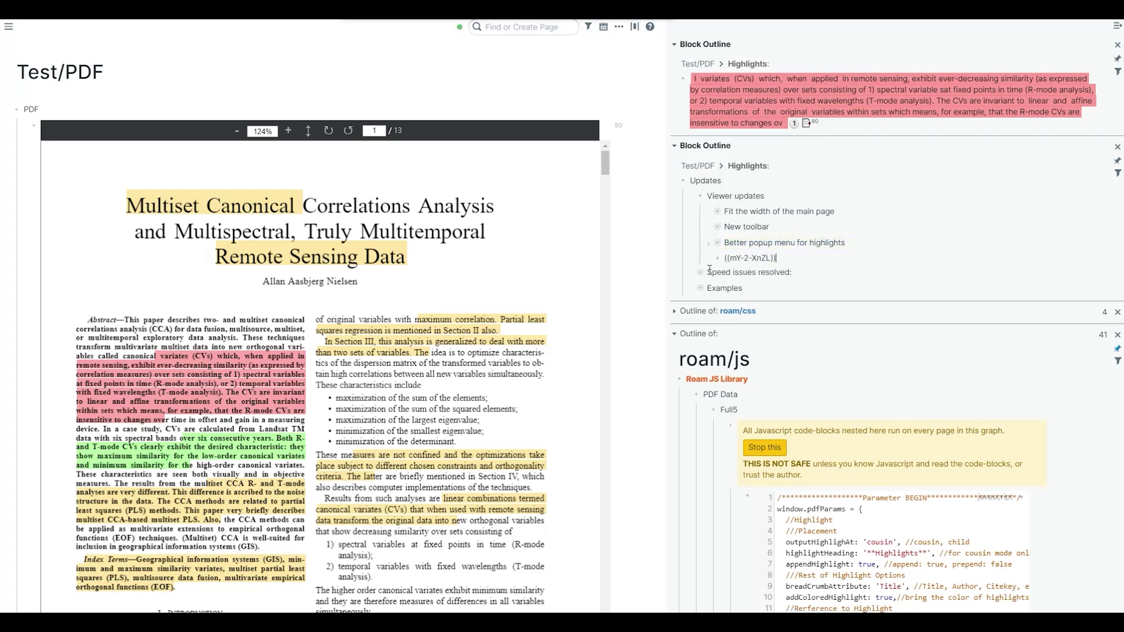
pyautogui.click(643, 262)
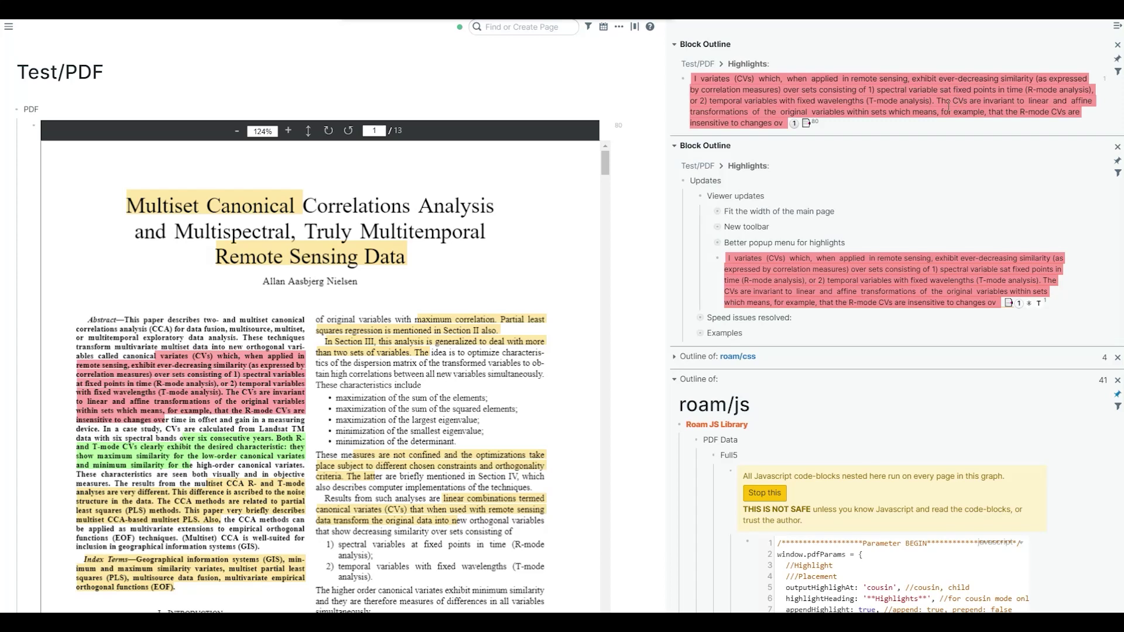
pyautogui.click(1052, 304)
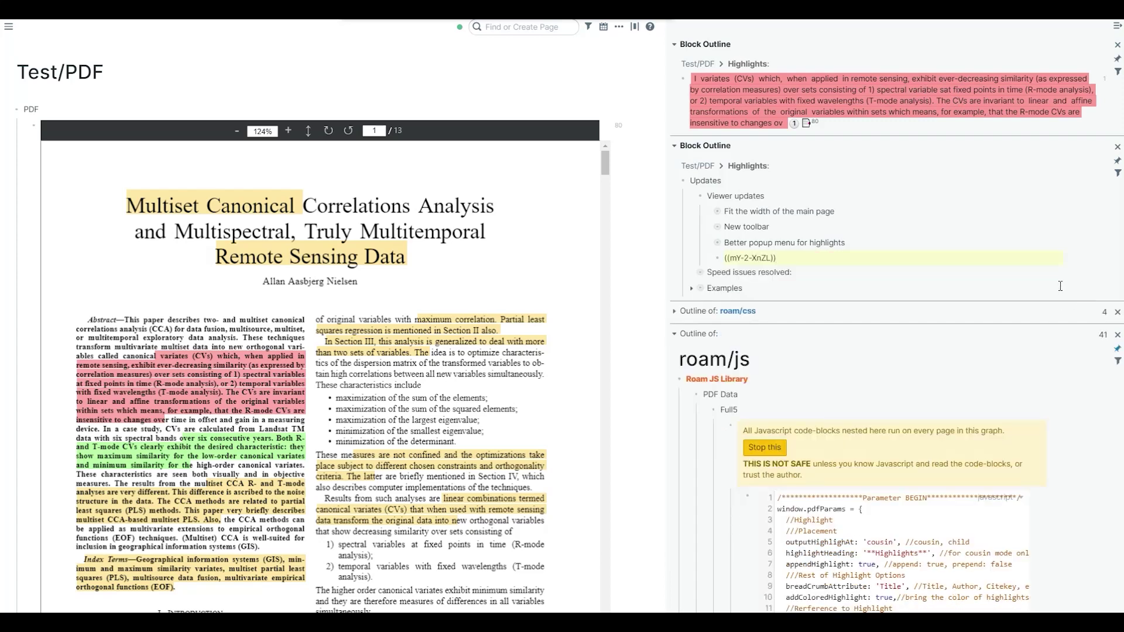
# Delete the pasted highlight reference, set the abstract highlight red, and collapse 'Viewer updates'.
pyautogui.press('Escape')
pyautogui.press('BackSpace')
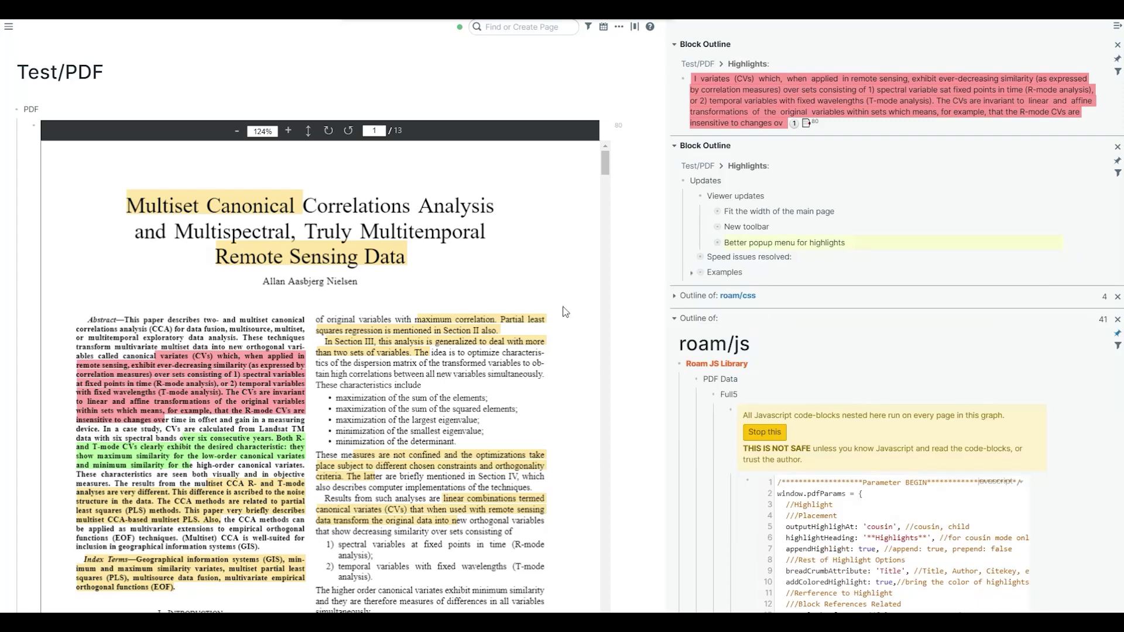
pyautogui.moveTo(229, 359)
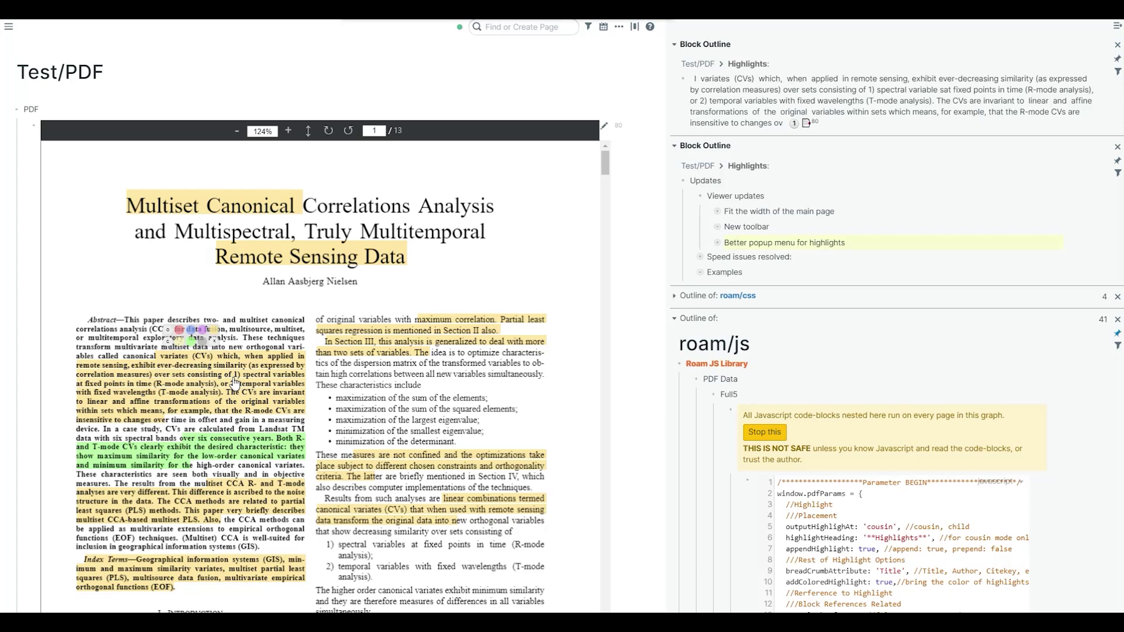
pyautogui.click(181, 331)
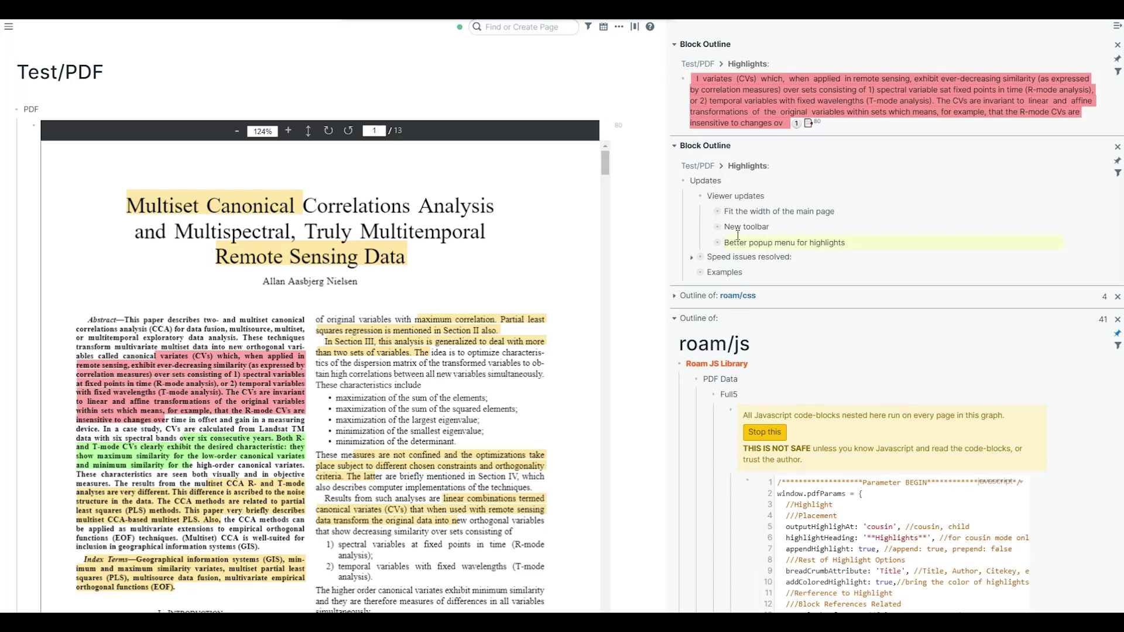
pyautogui.click(694, 200)
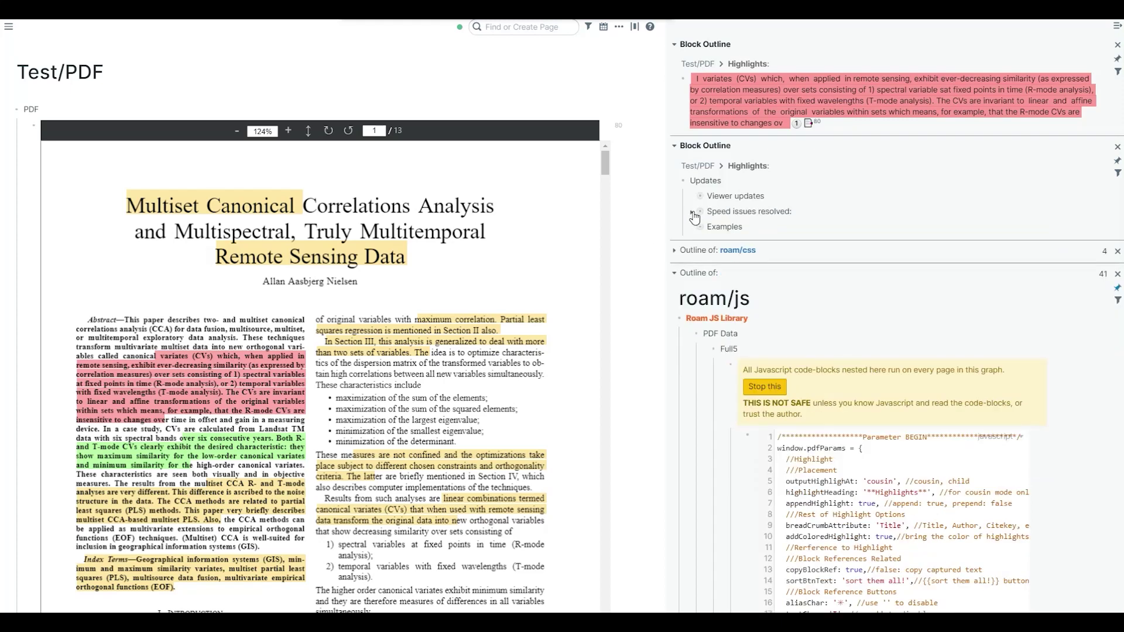
# Expand 'Speed issues resolved' and point out the appendHighlight line in the roam/js code.
pyautogui.click(694, 212)
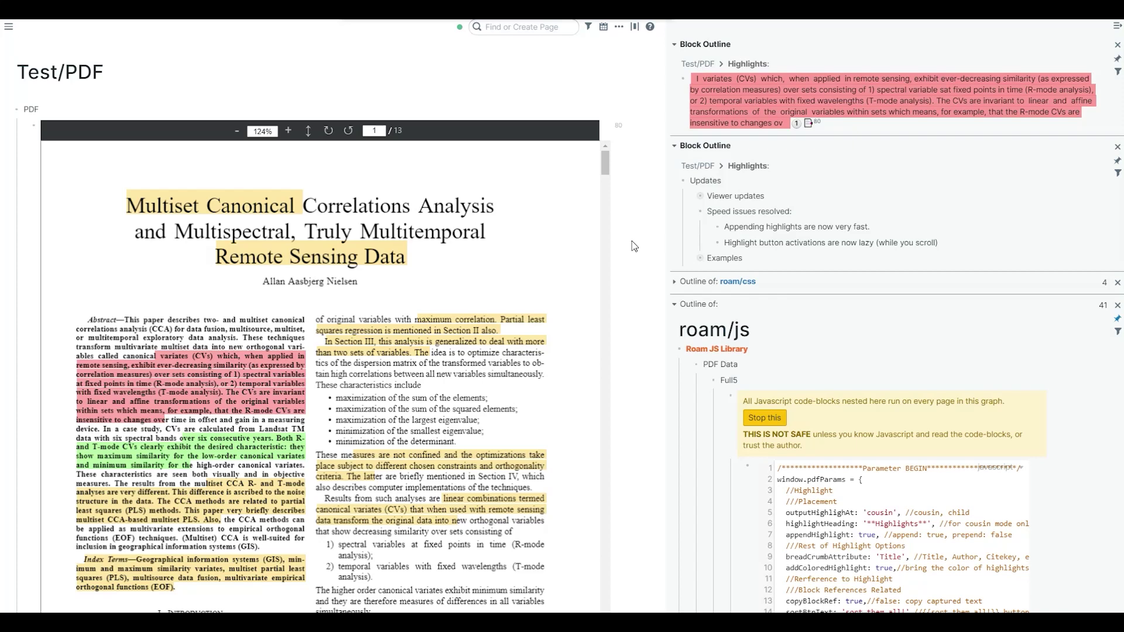
pyautogui.click(829, 535)
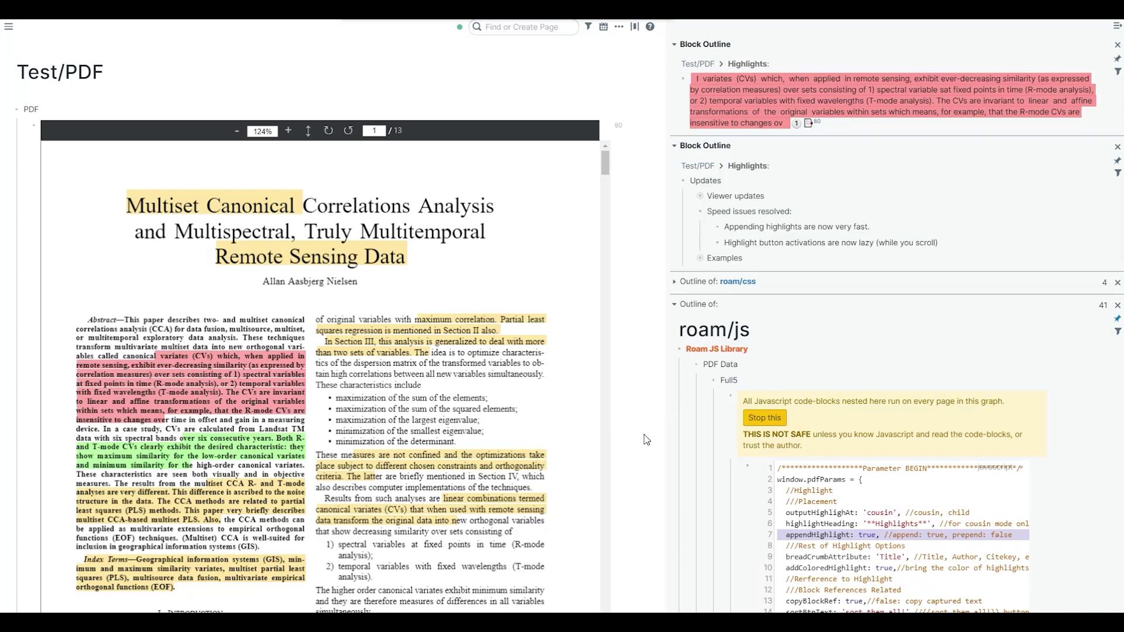
pyautogui.scroll(-10, 632, 448)
pyautogui.scroll(-3, 619, 448)
pyautogui.scroll(10, 406, 363)
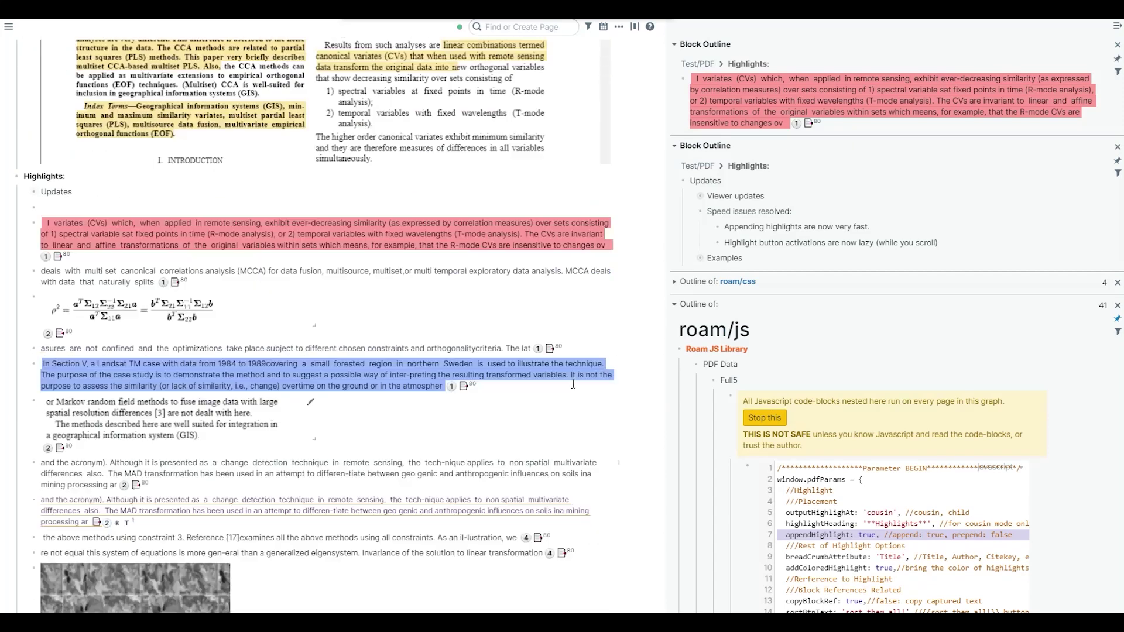
pyautogui.scroll(-10, 67, 334)
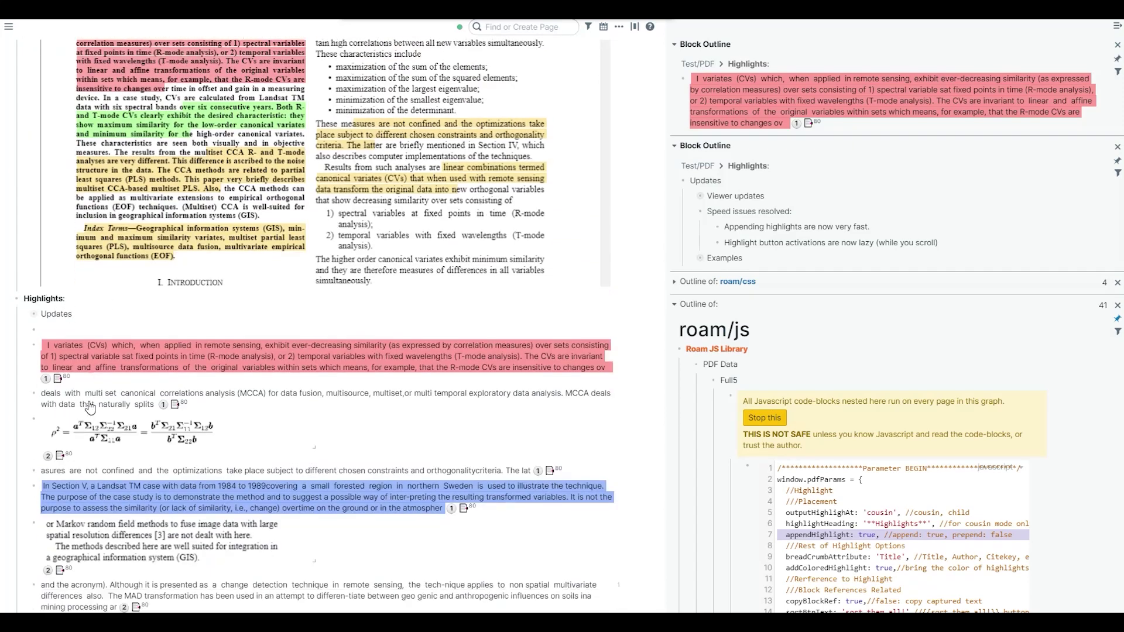
pyautogui.scroll(-15, 100, 389)
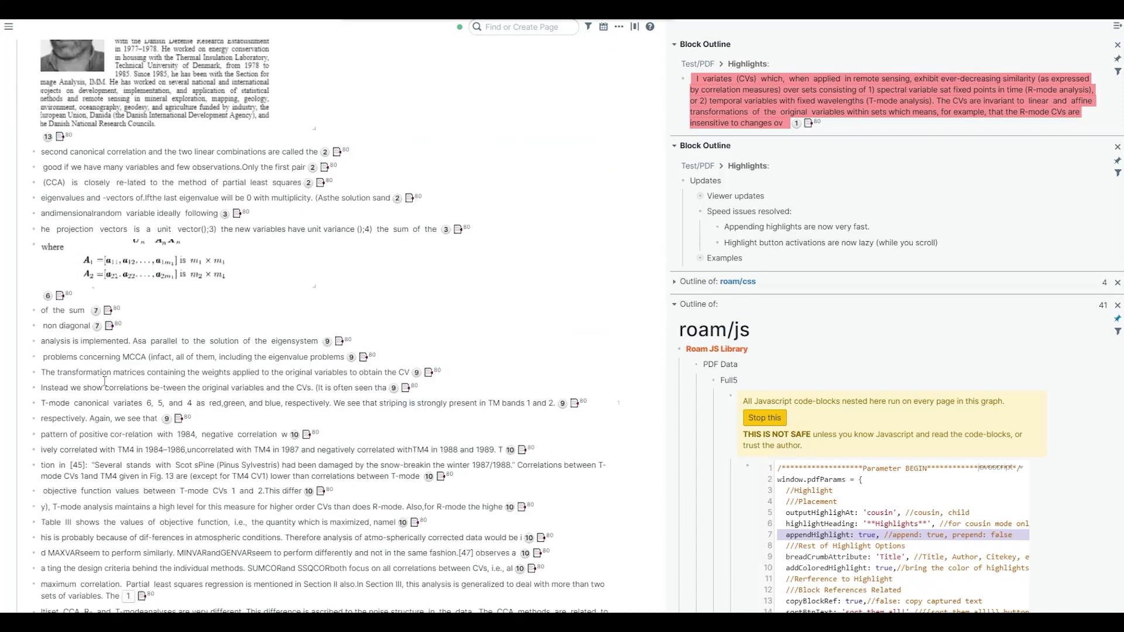
pyautogui.scroll(-6, 109, 362)
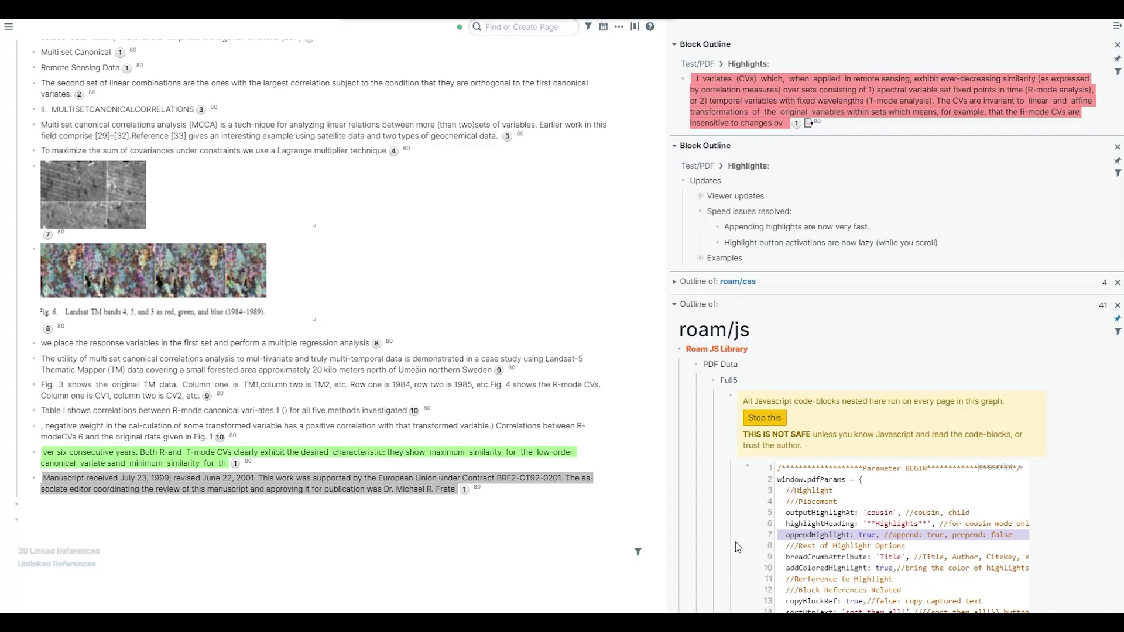
pyautogui.scroll(2, 441, 447)
pyautogui.scroll(20, 441, 448)
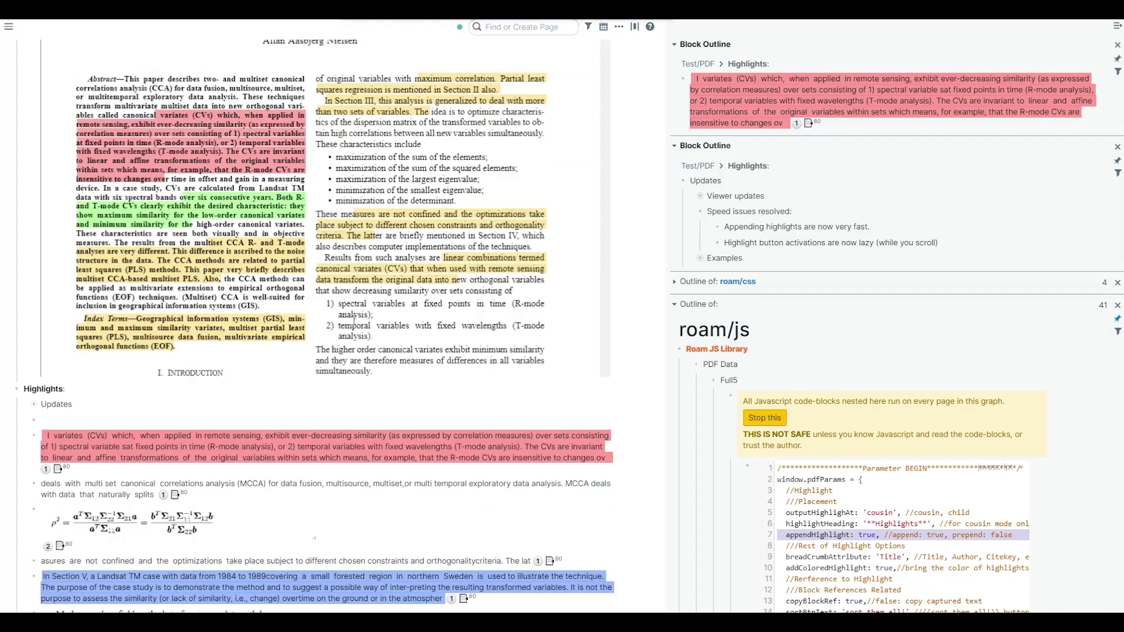
pyautogui.moveTo(112, 319); pyautogui.dragTo(174, 330)
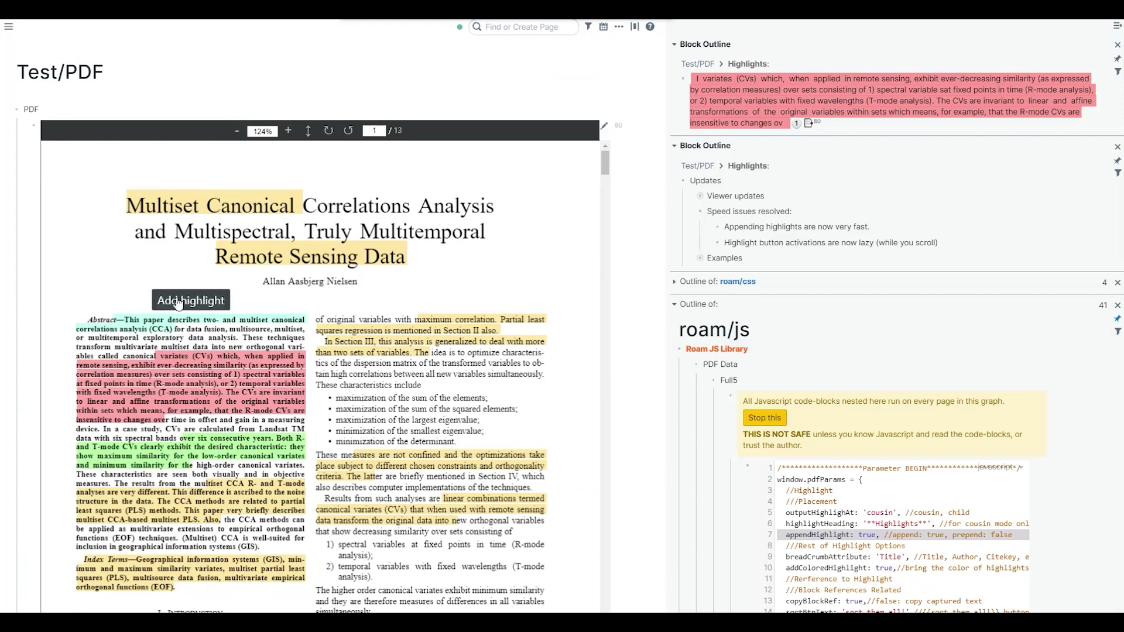
# Add the selected abstract opening through '(CCA)' as a highlight and scroll down to the Highlights list.
pyautogui.click(174, 303)
pyautogui.scroll(-15, 645, 350)
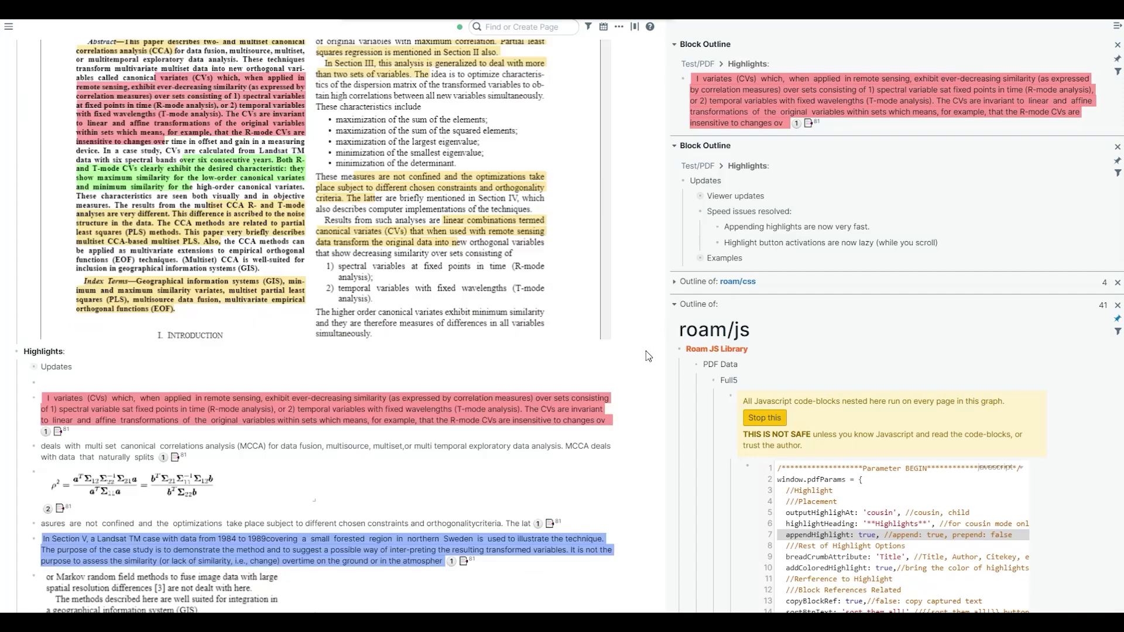
pyautogui.scroll(-10, 636, 366)
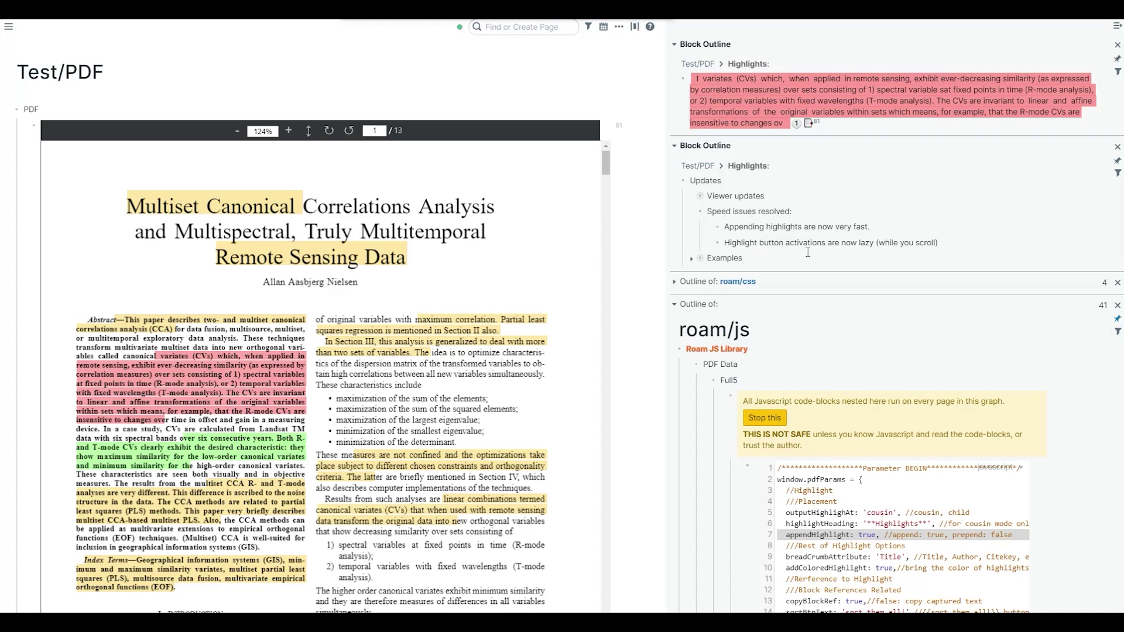
pyautogui.scroll(-9, 627, 314)
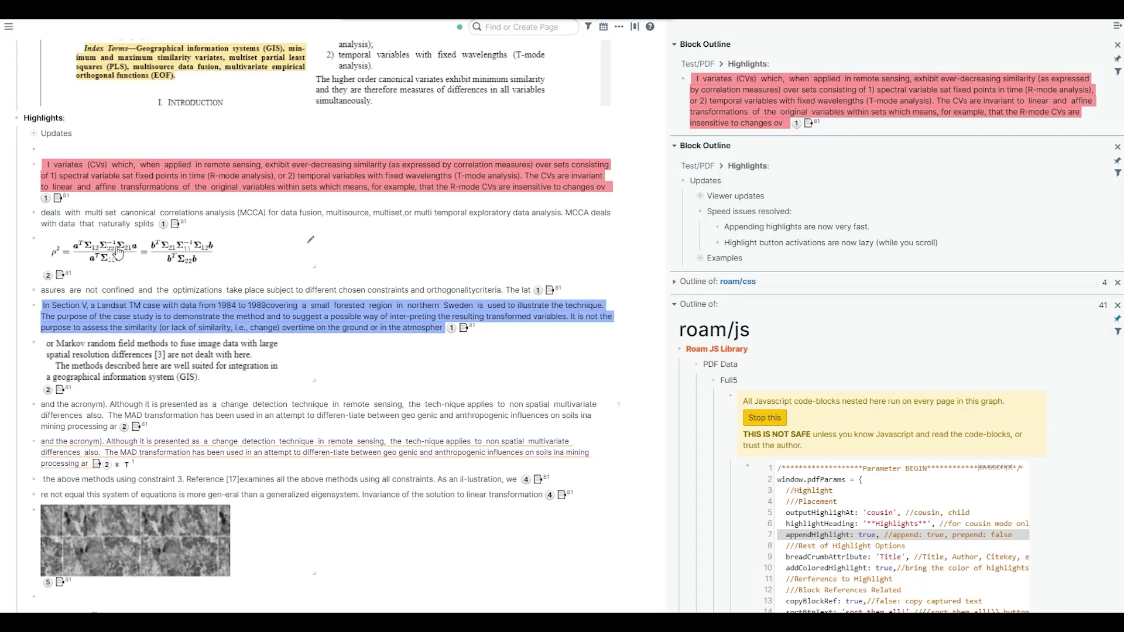
pyautogui.scroll(4, 521, 280)
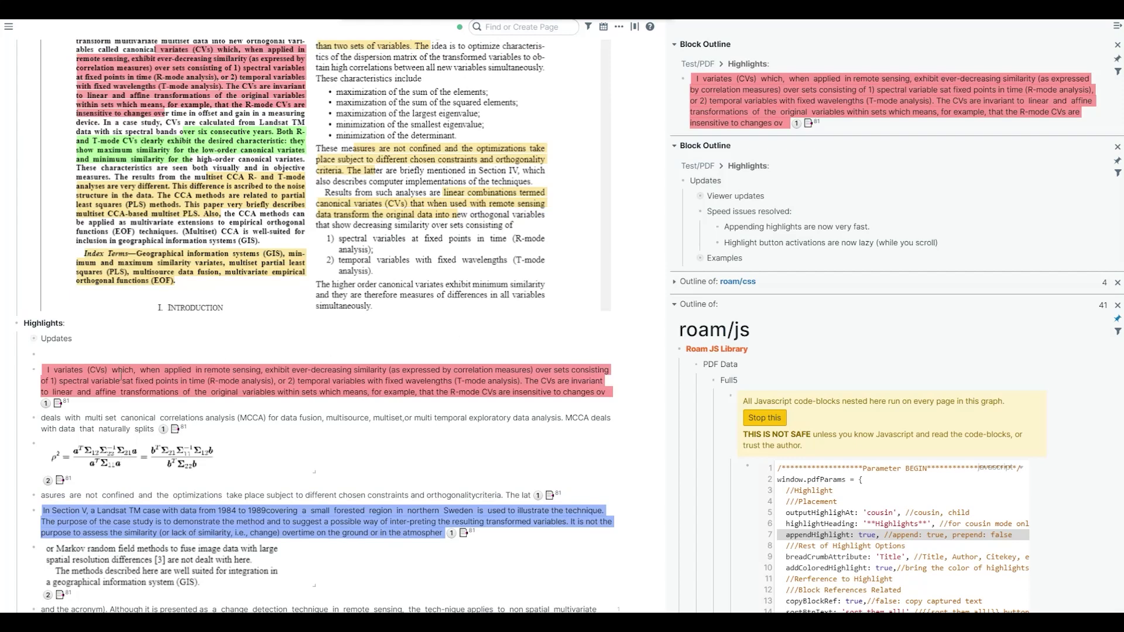
pyautogui.scroll(5, 307, 465)
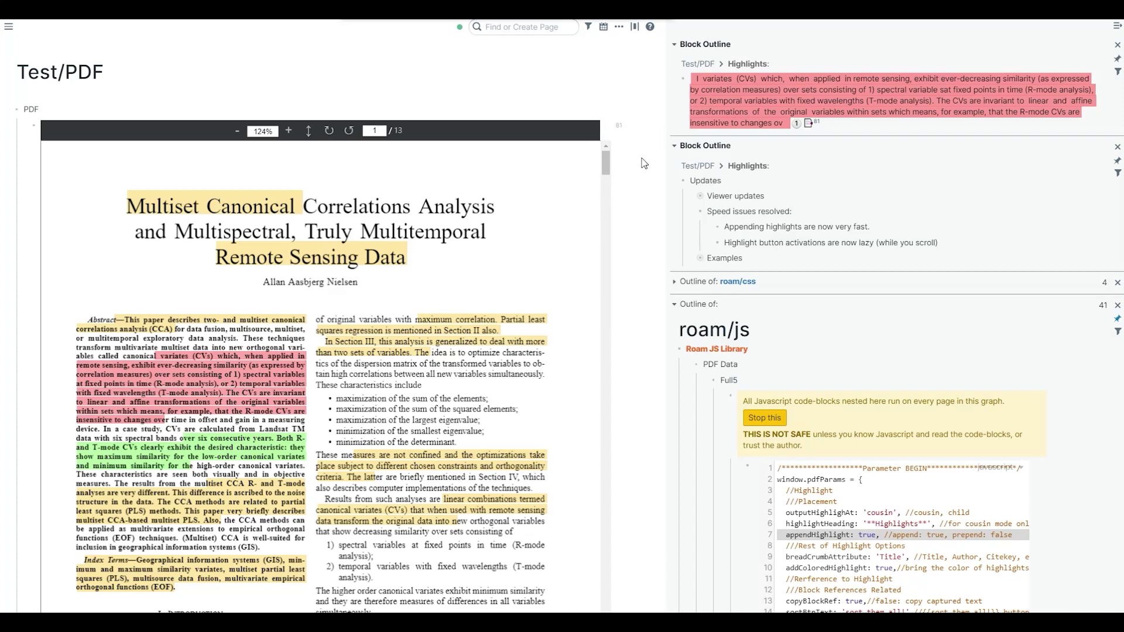
pyautogui.scroll(-5, 644, 163)
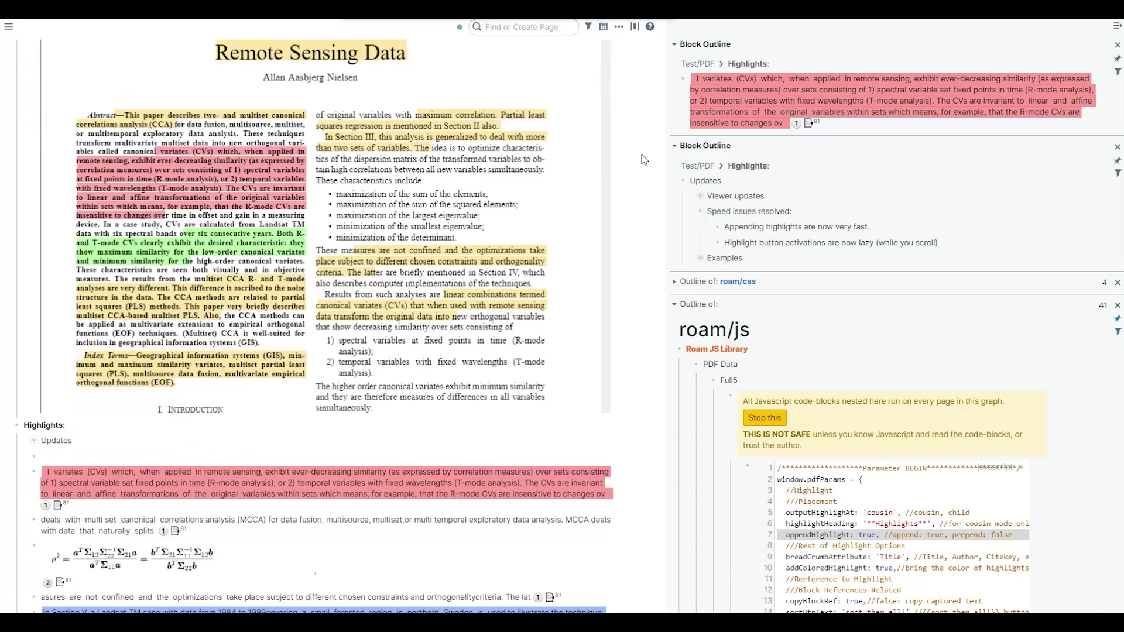
pyautogui.scroll(-1, 639, 167)
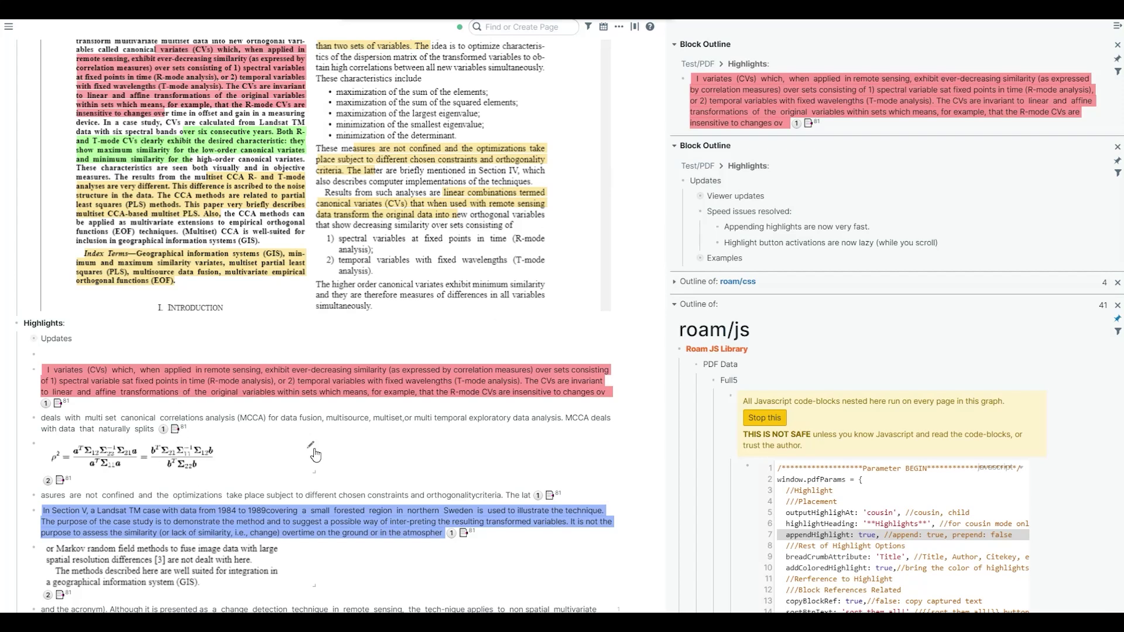
pyautogui.scroll(-2, 450, 364)
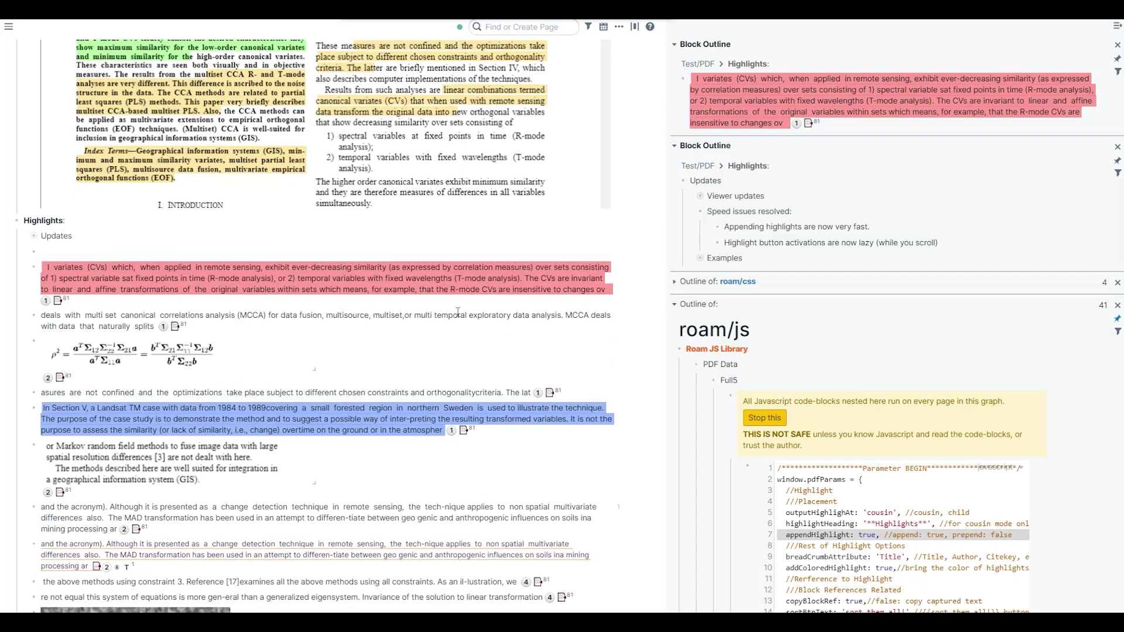
pyautogui.scroll(-6, 456, 303)
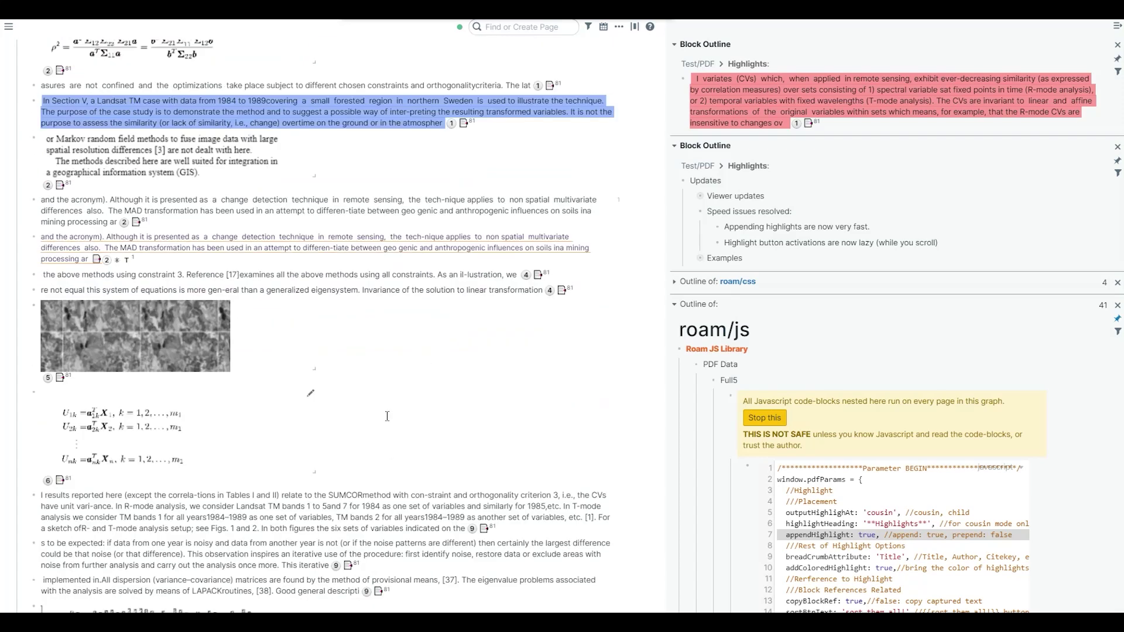
pyautogui.scroll(-2, 393, 398)
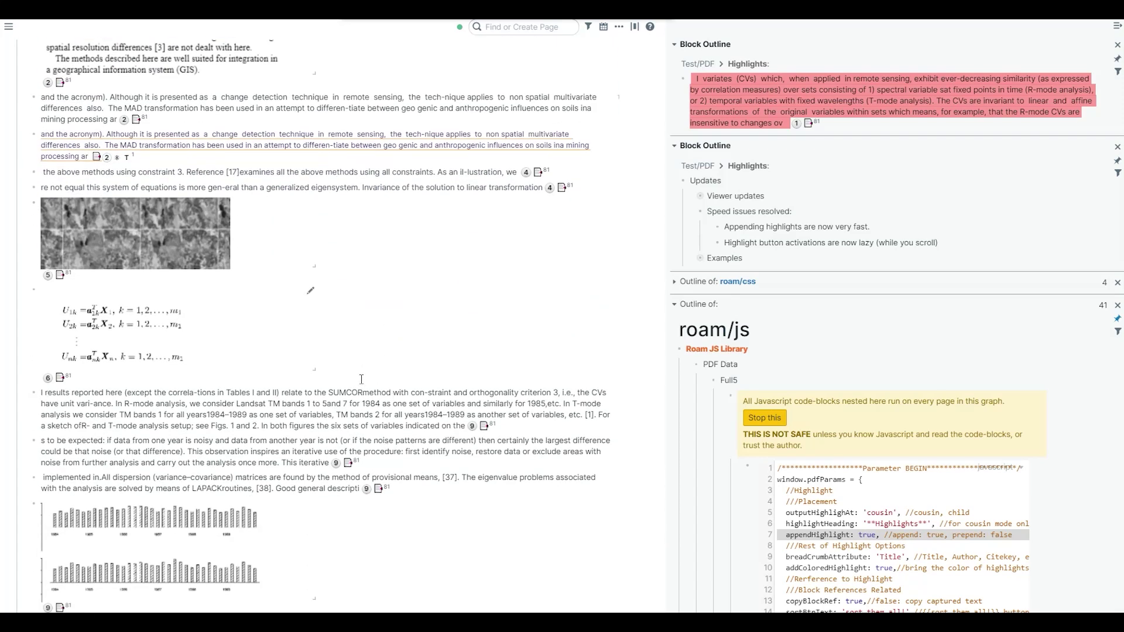
pyautogui.scroll(2, 360, 377)
pyautogui.scroll(-1, 355, 415)
pyautogui.scroll(-1, 355, 415)
pyautogui.scroll(15, 382, 407)
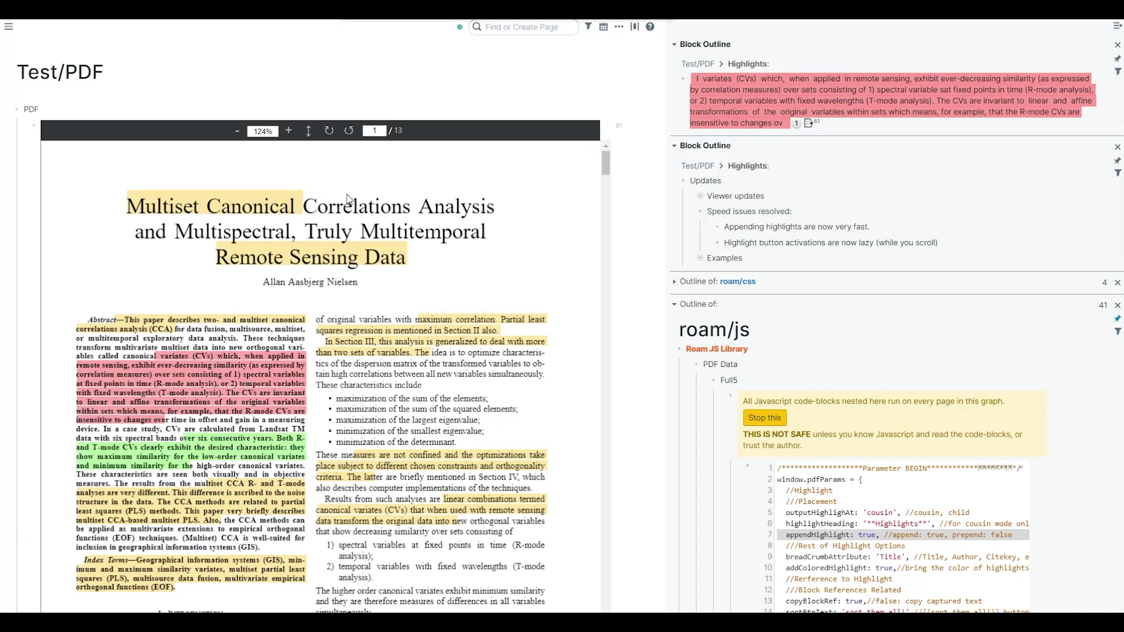
# Close the right sidebar with Ctrl+/, view the PDF embed's raw markup, then let it re-render.
pyautogui.hotkey('ctrl', '/')
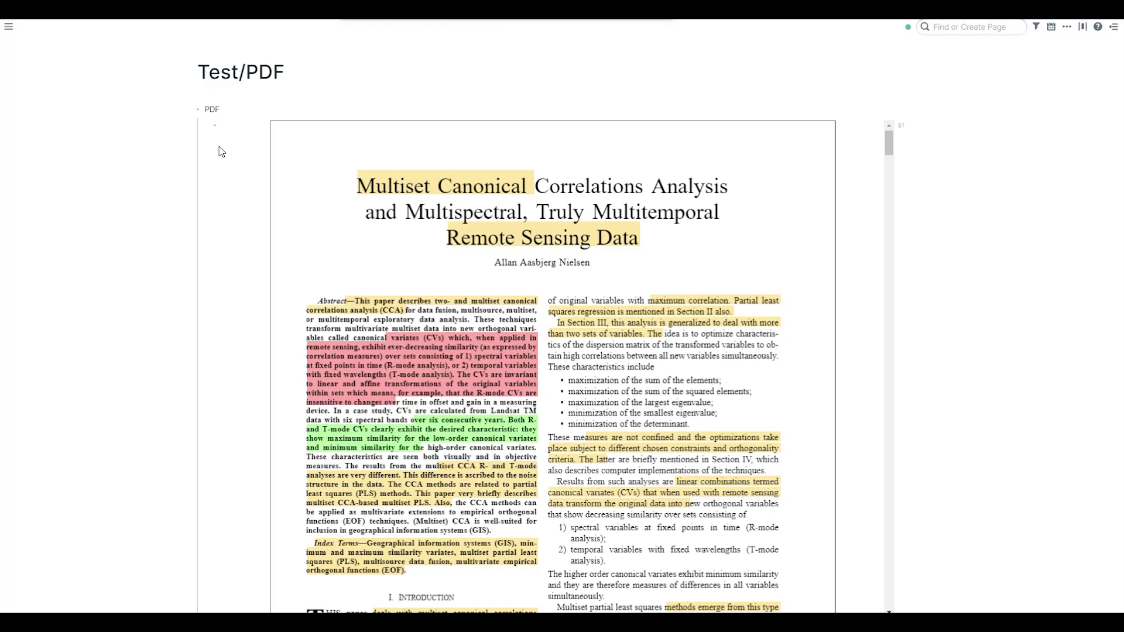
pyautogui.click(887, 126)
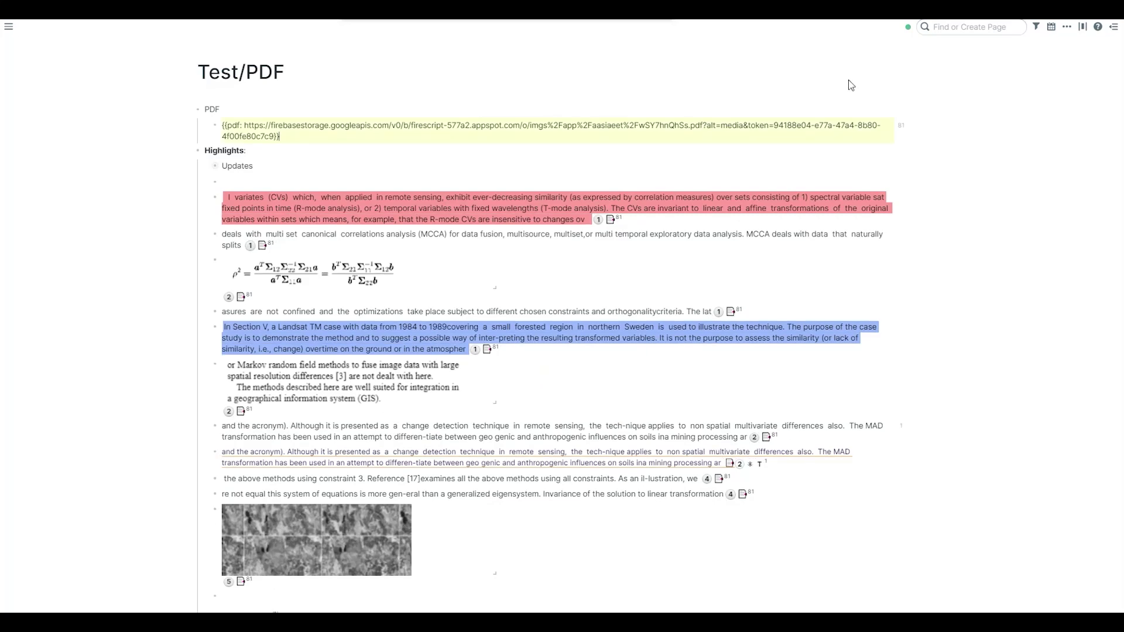
pyautogui.click(849, 81)
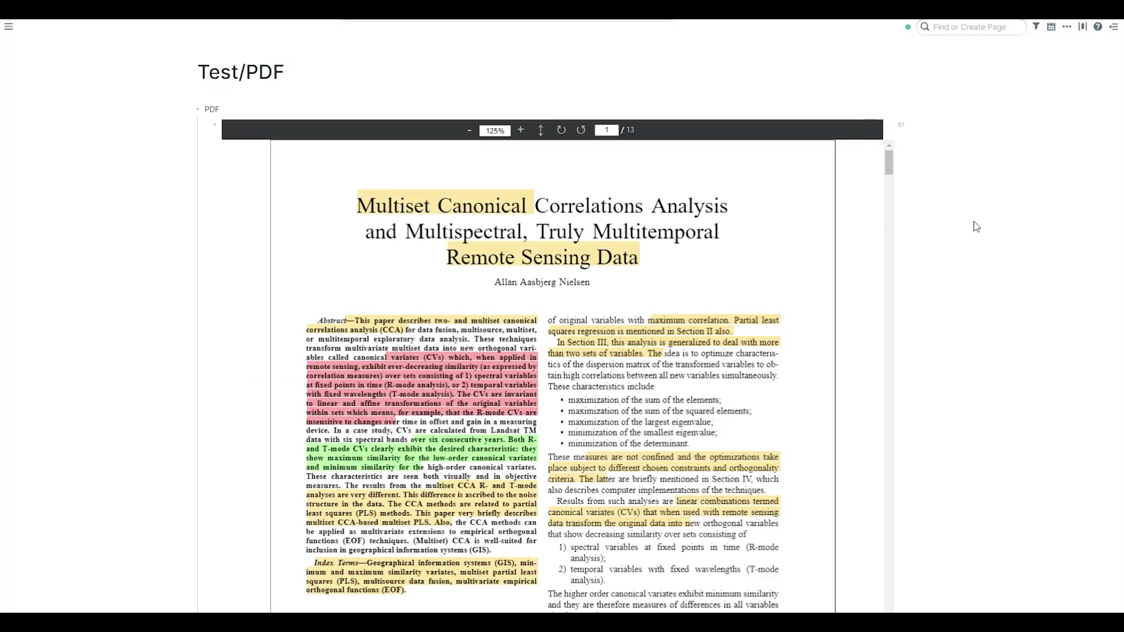
# Scroll the Highlights list and jump the PDF to the Fig. 6 caption highlight on page 8.
pyautogui.scroll(-2, 953, 246)
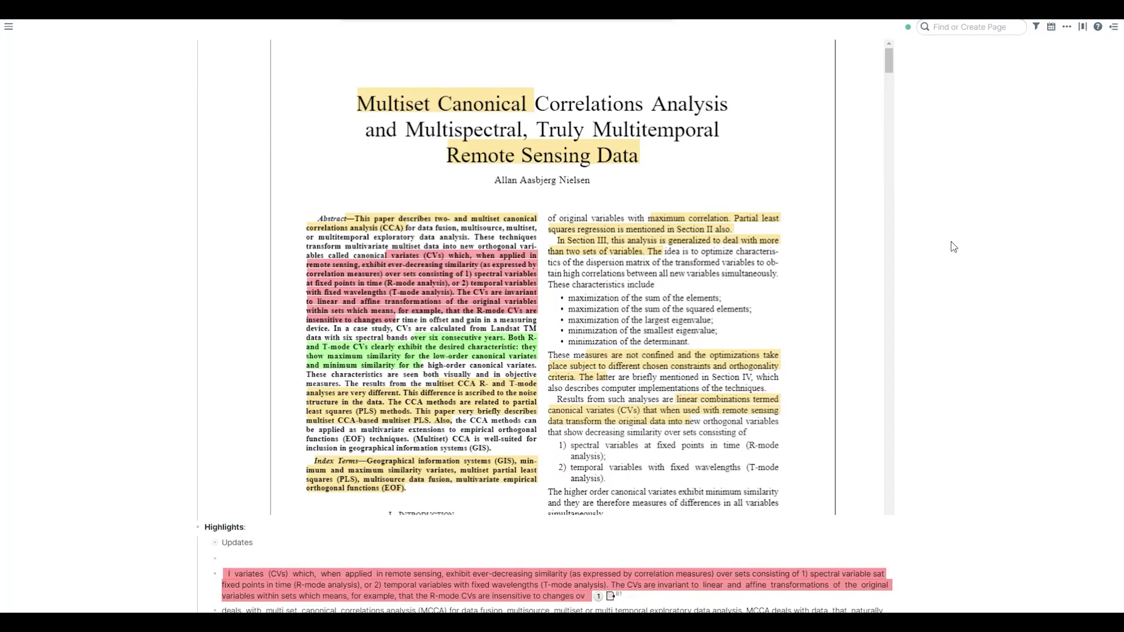
pyautogui.scroll(-2, 944, 246)
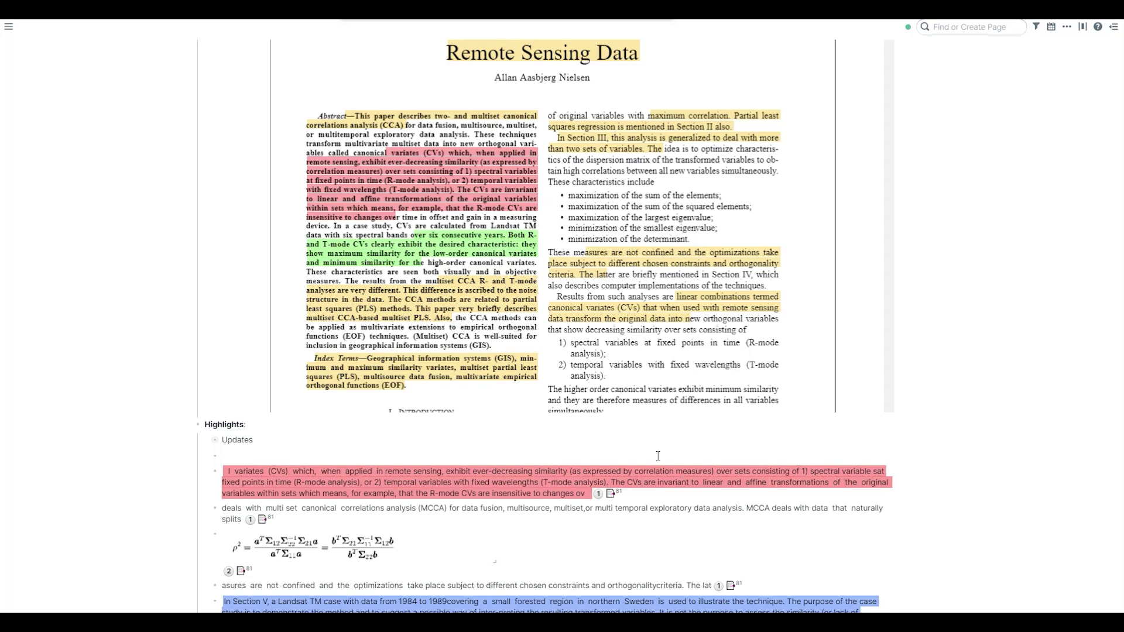
pyautogui.scroll(-12, 650, 463)
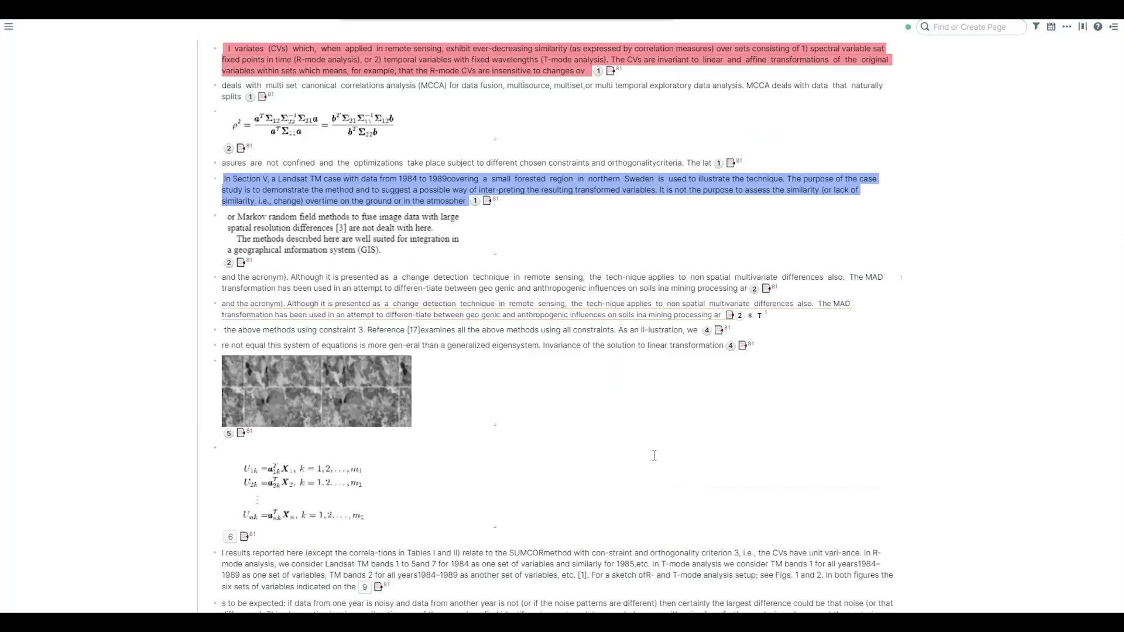
pyautogui.scroll(-10, 667, 436)
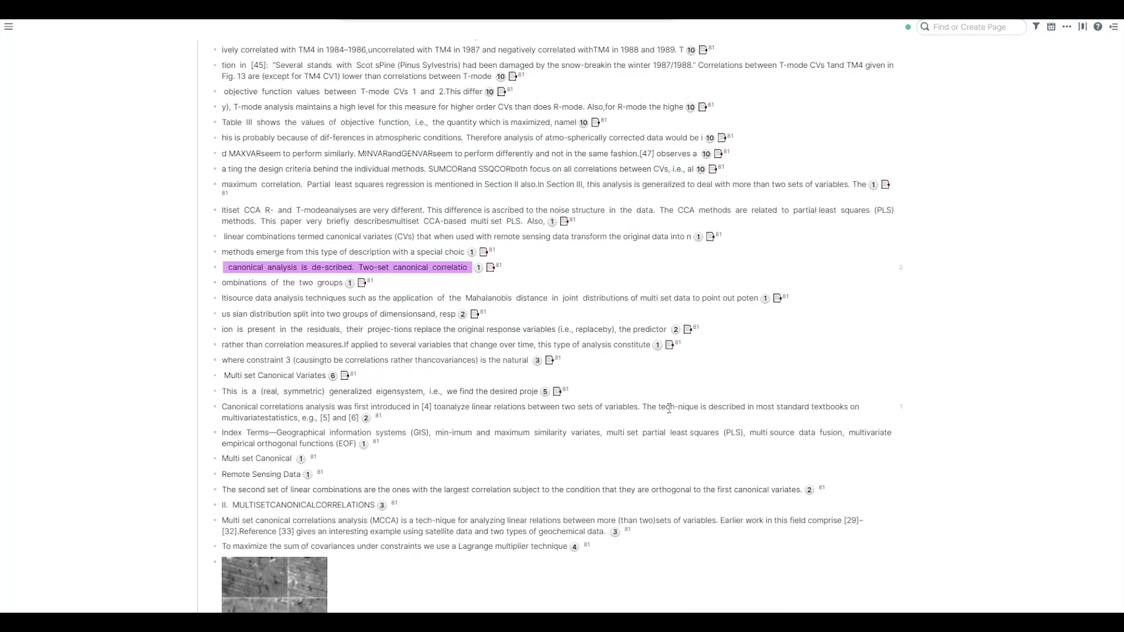
pyautogui.scroll(-7, 669, 408)
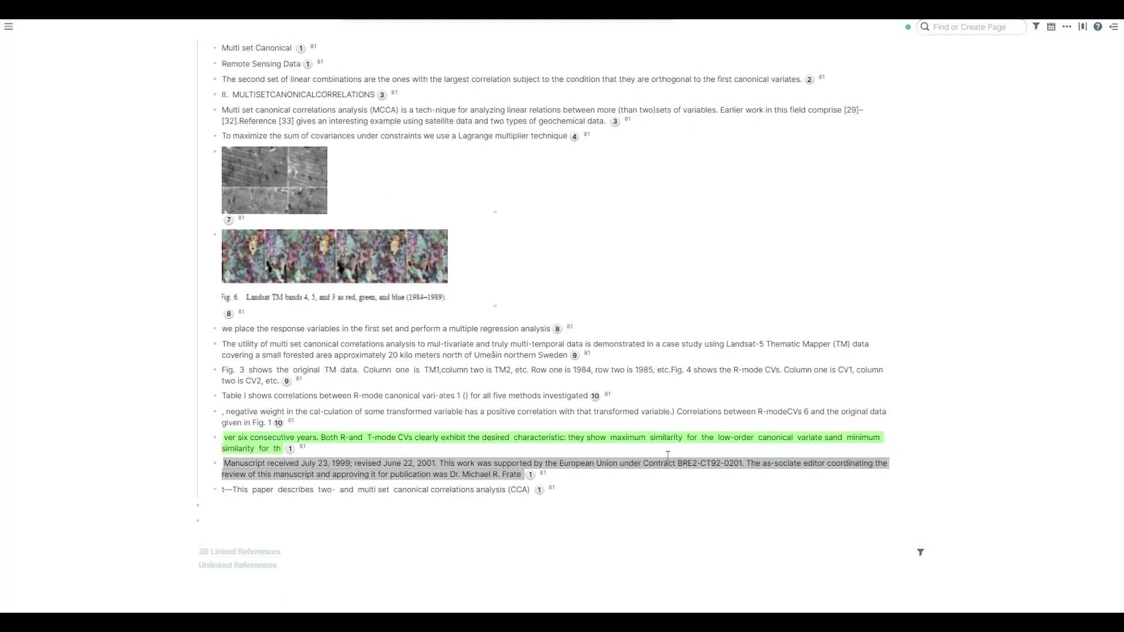
pyautogui.scroll(15, 665, 465)
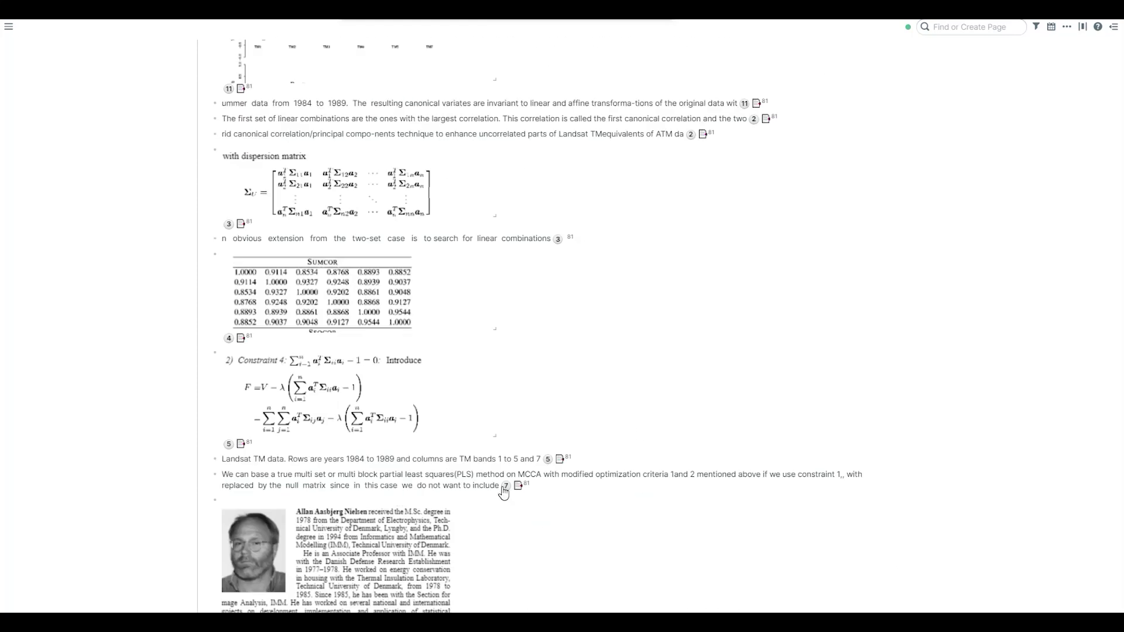
pyautogui.scroll(5, 613, 415)
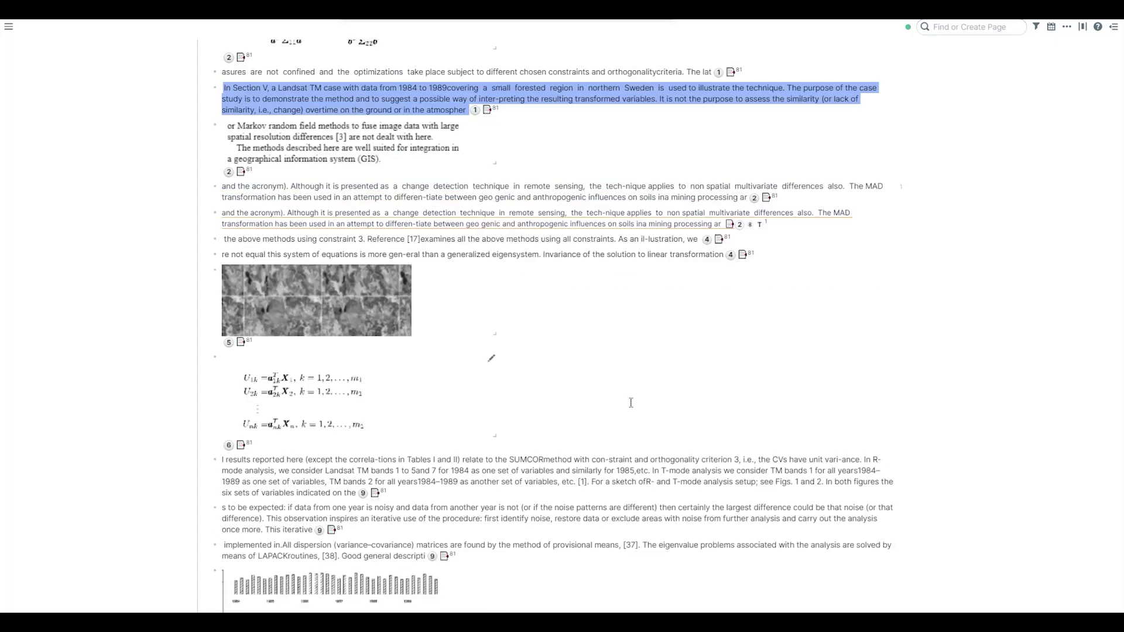
pyautogui.click(659, 369)
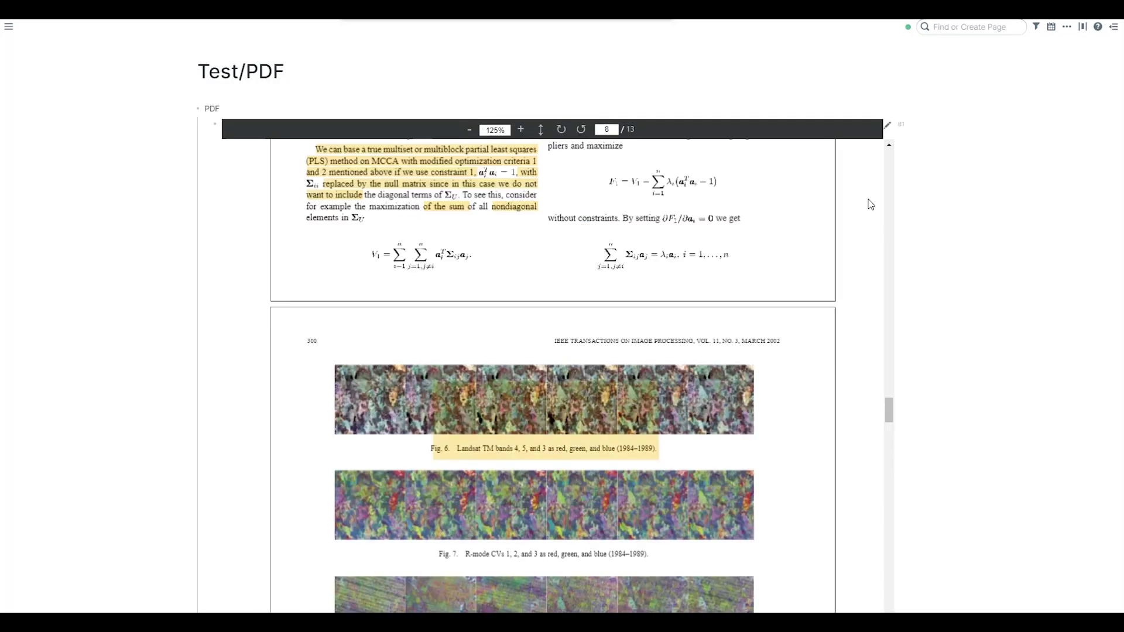
# Reopen the right sidebar, expand Updates and Examples, and fold away Speed issues resolved.
pyautogui.click(1115, 35)
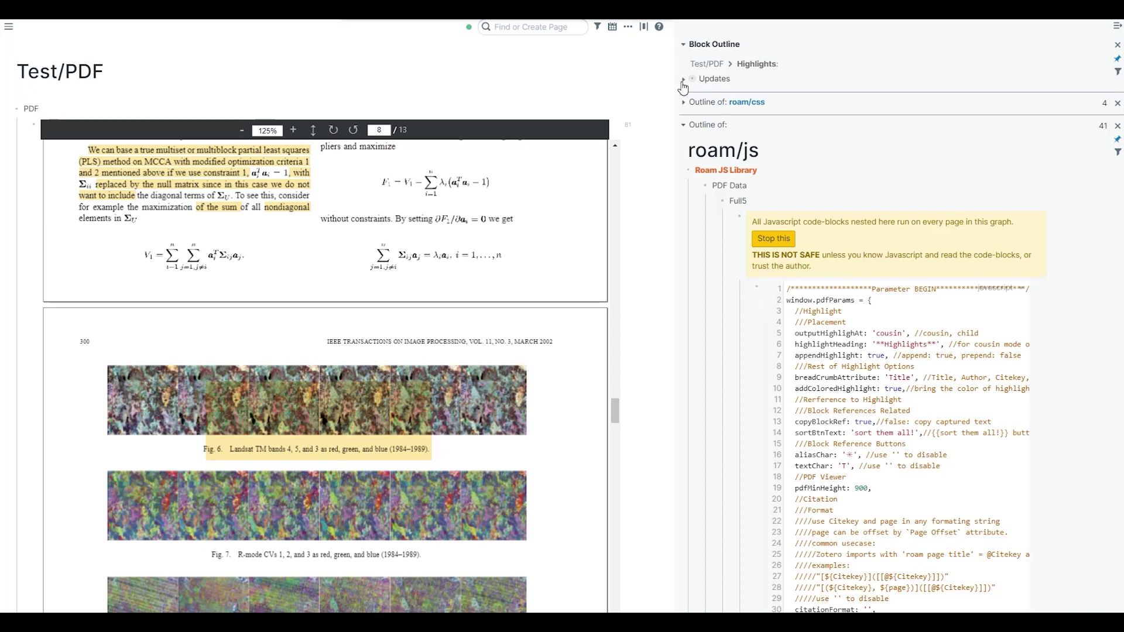
pyautogui.click(683, 80)
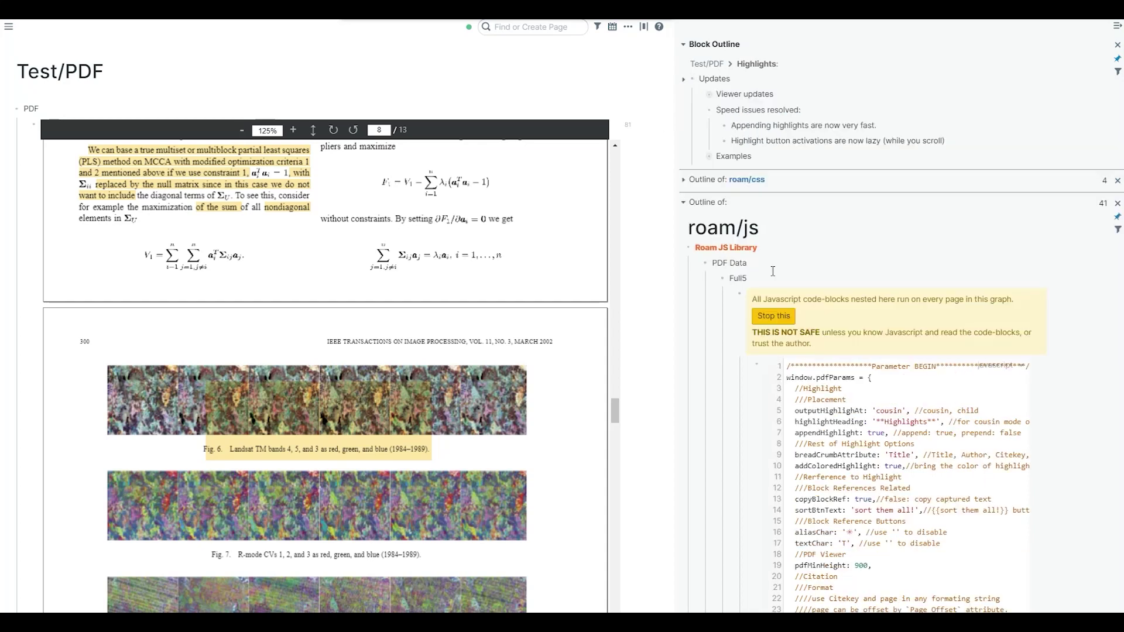
pyautogui.click(701, 112)
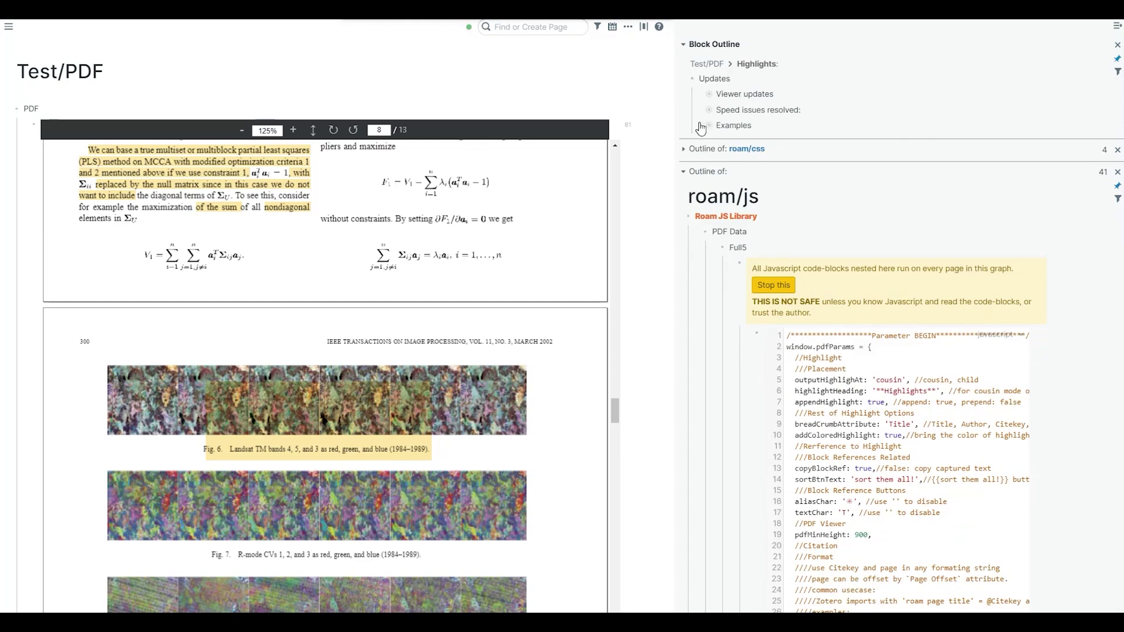
pyautogui.click(701, 126)
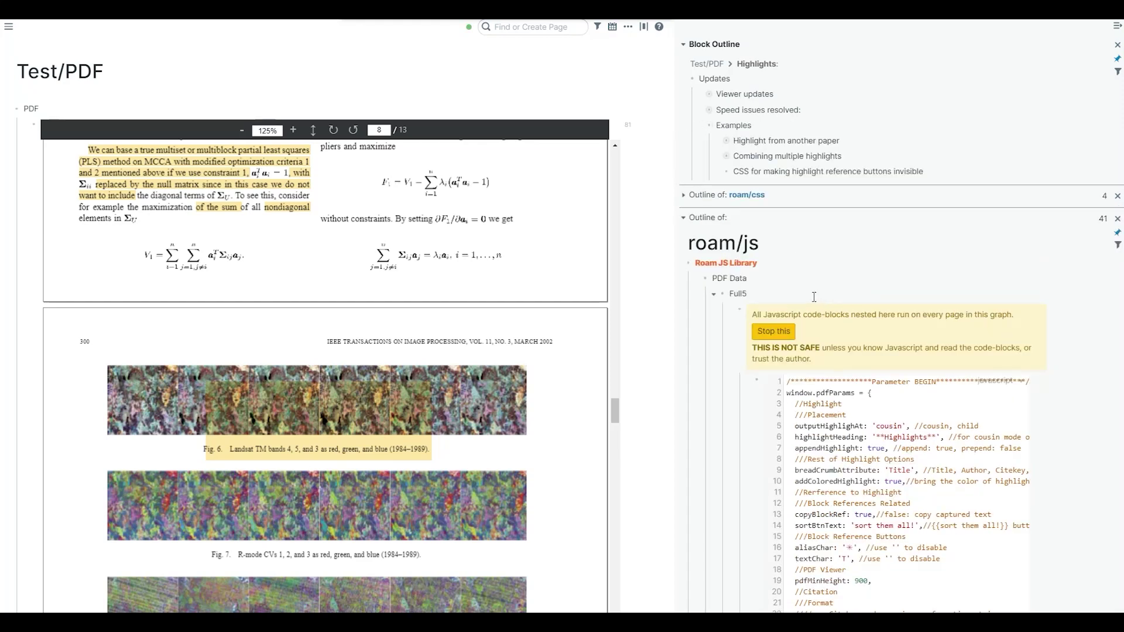
pyautogui.click(717, 143)
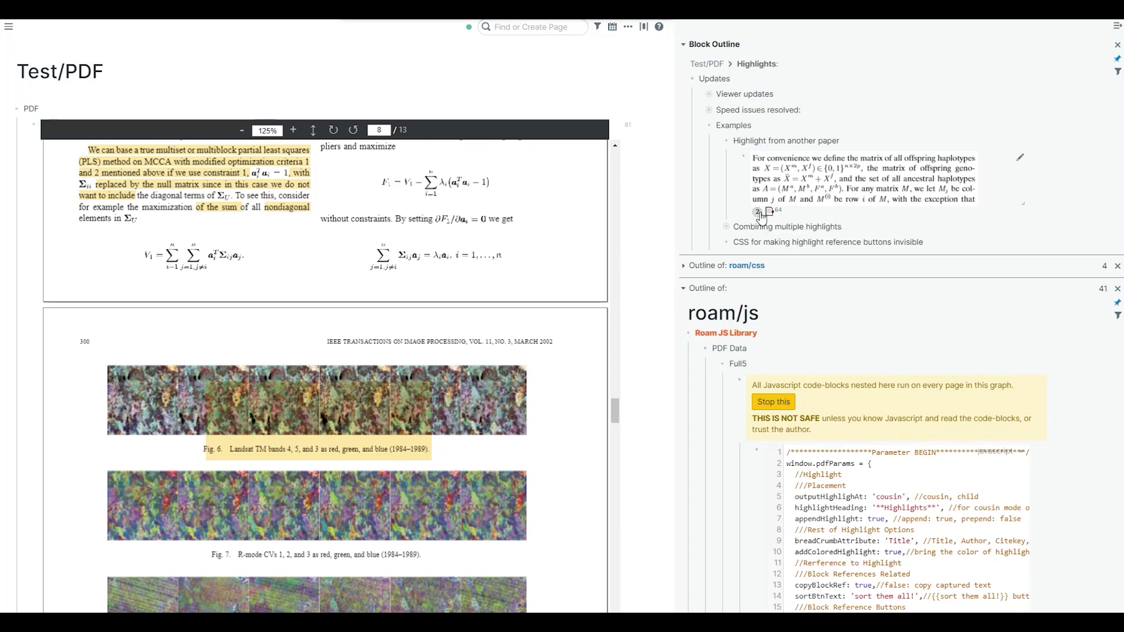
pyautogui.click(758, 212)
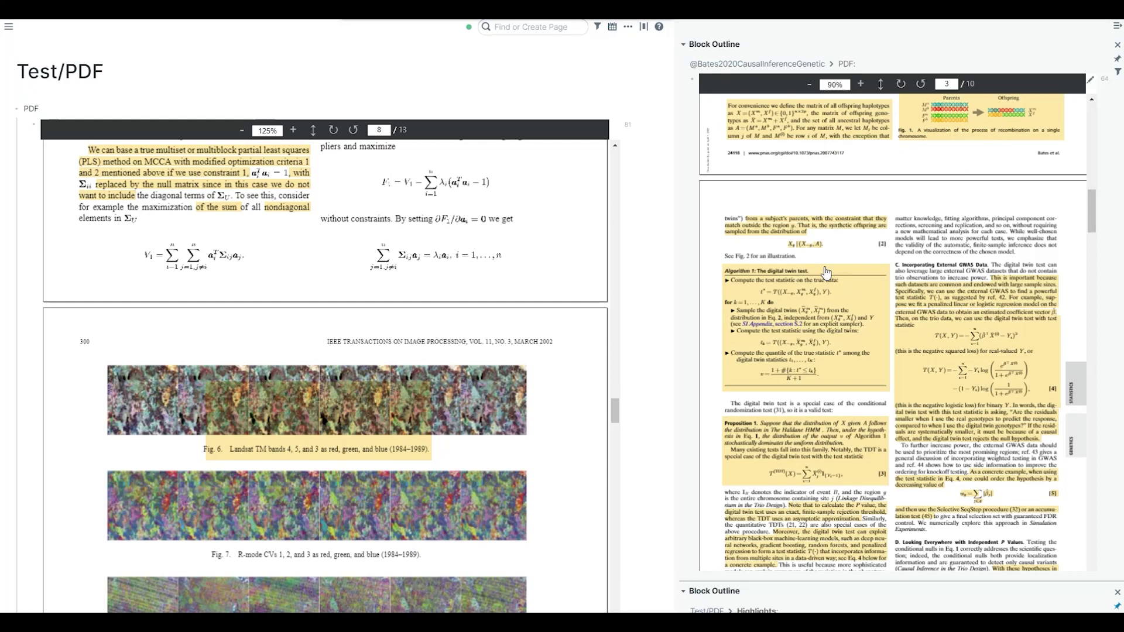
pyautogui.click(1118, 45)
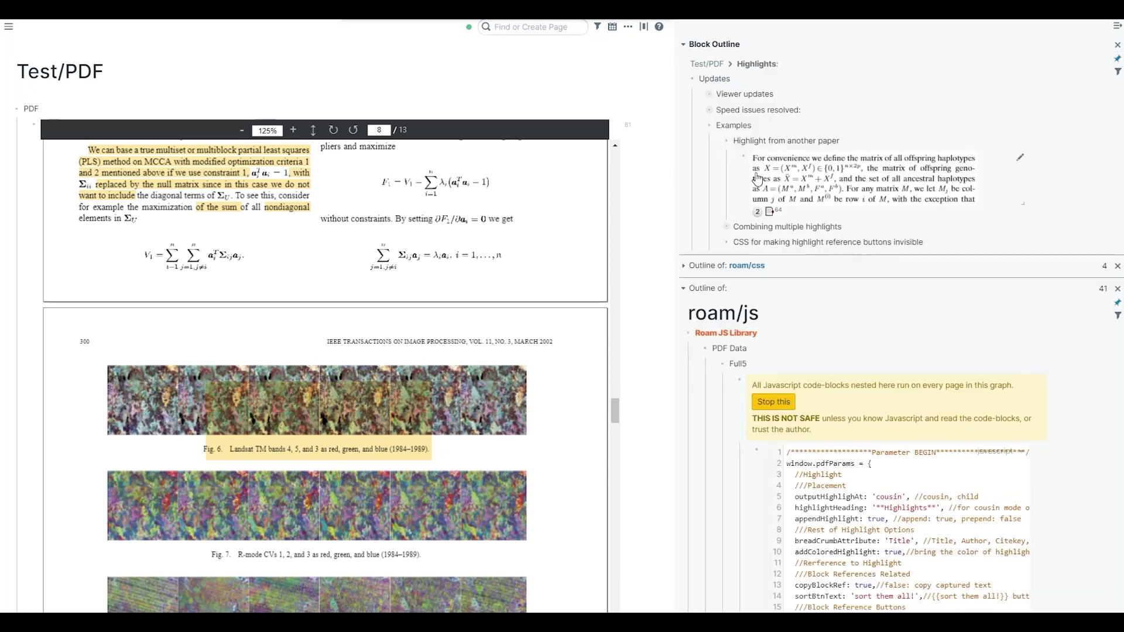
pyautogui.click(719, 142)
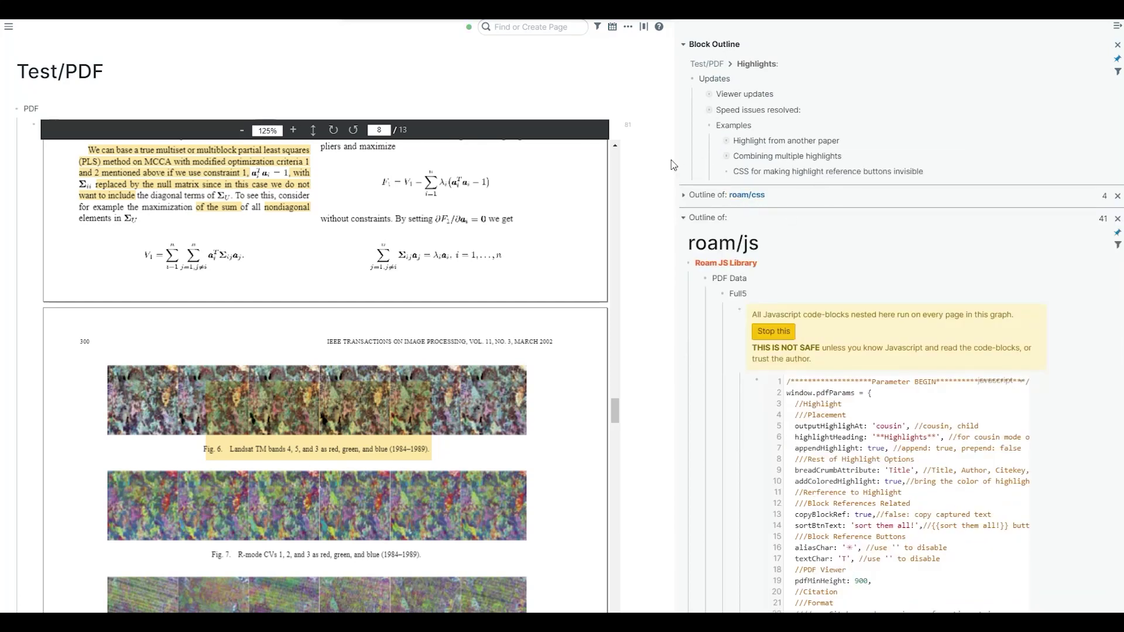
# Widen the outline panel and jump the PDF to the page 2 canonical analysis highlight.
pyautogui.moveTo(678, 163); pyautogui.dragTo(578, 163)
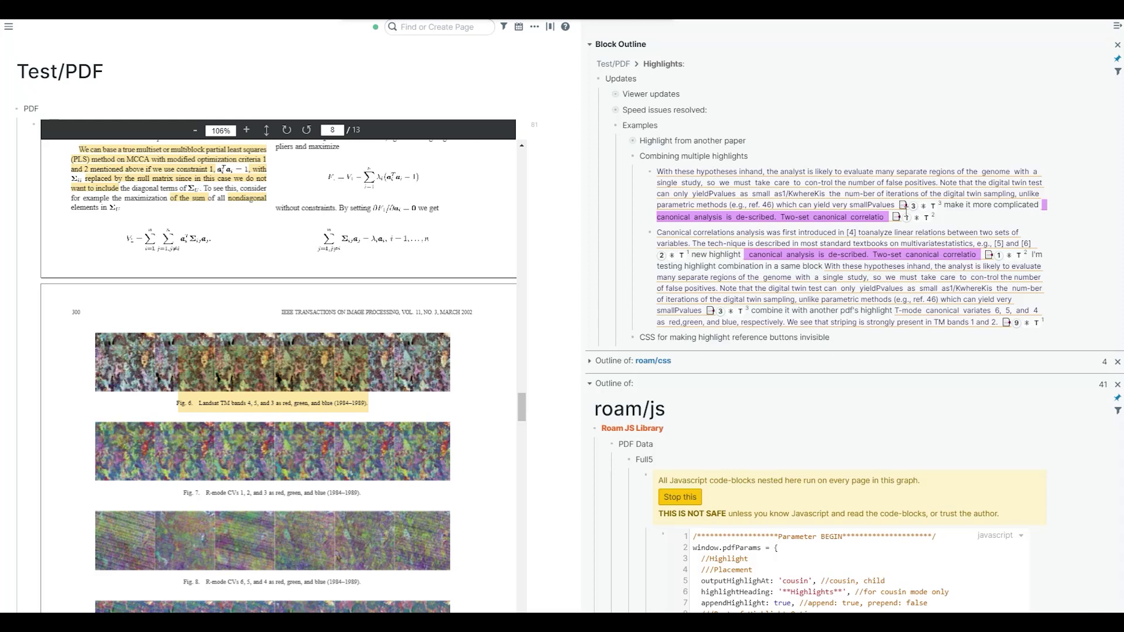
pyautogui.click(913, 208)
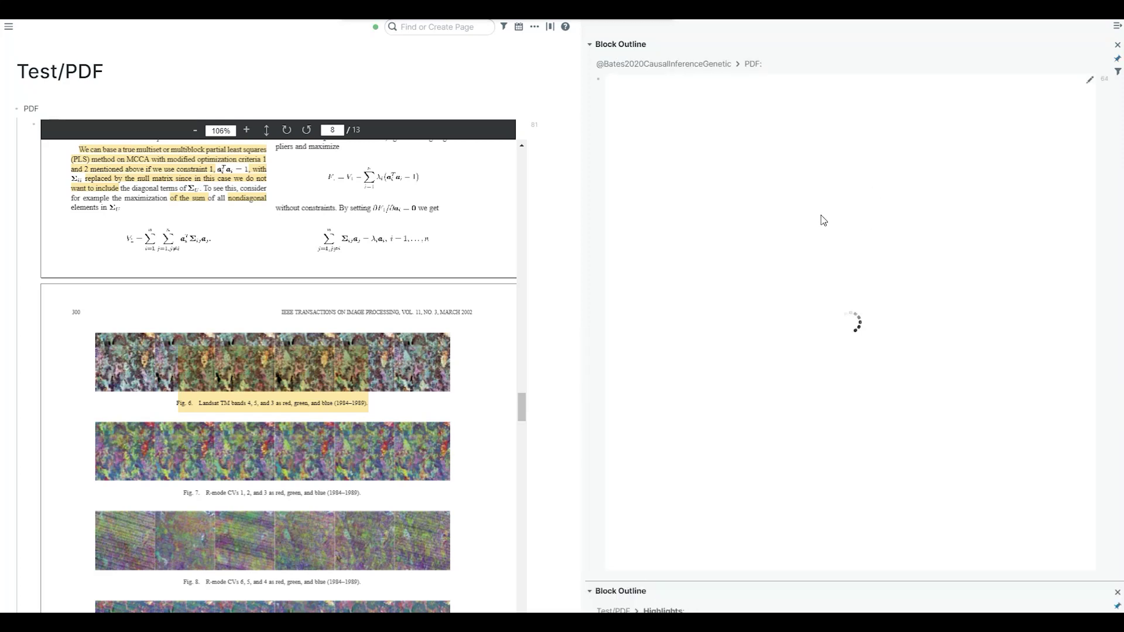
pyautogui.click(1117, 45)
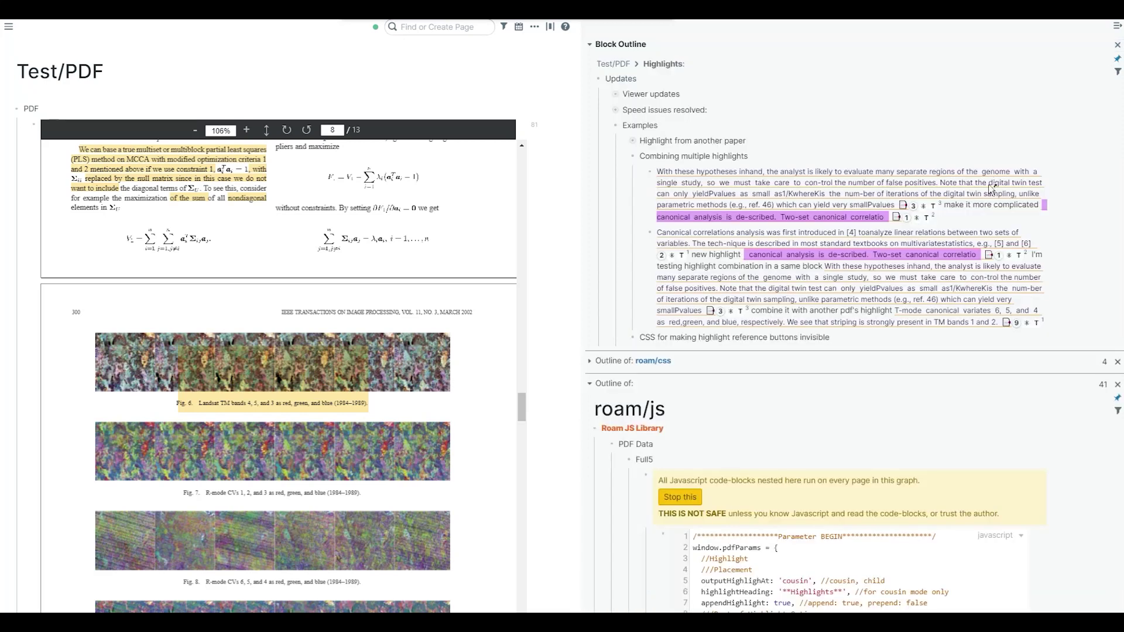
pyautogui.click(905, 220)
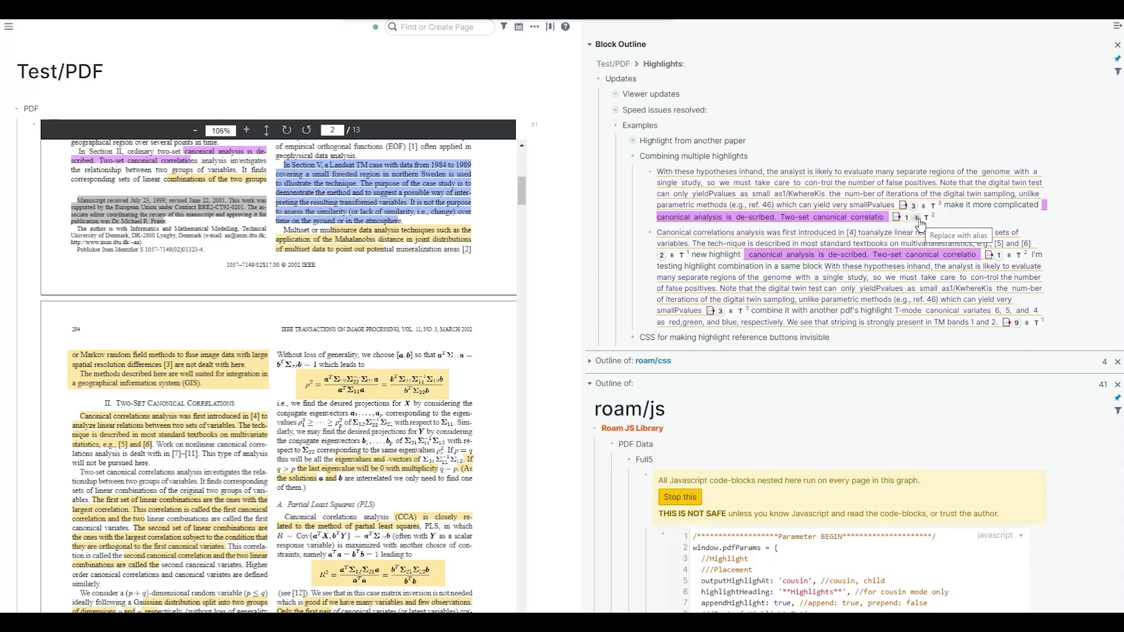
# Replace the first combined highlight's reference with an alias.
pyautogui.click(933, 205)
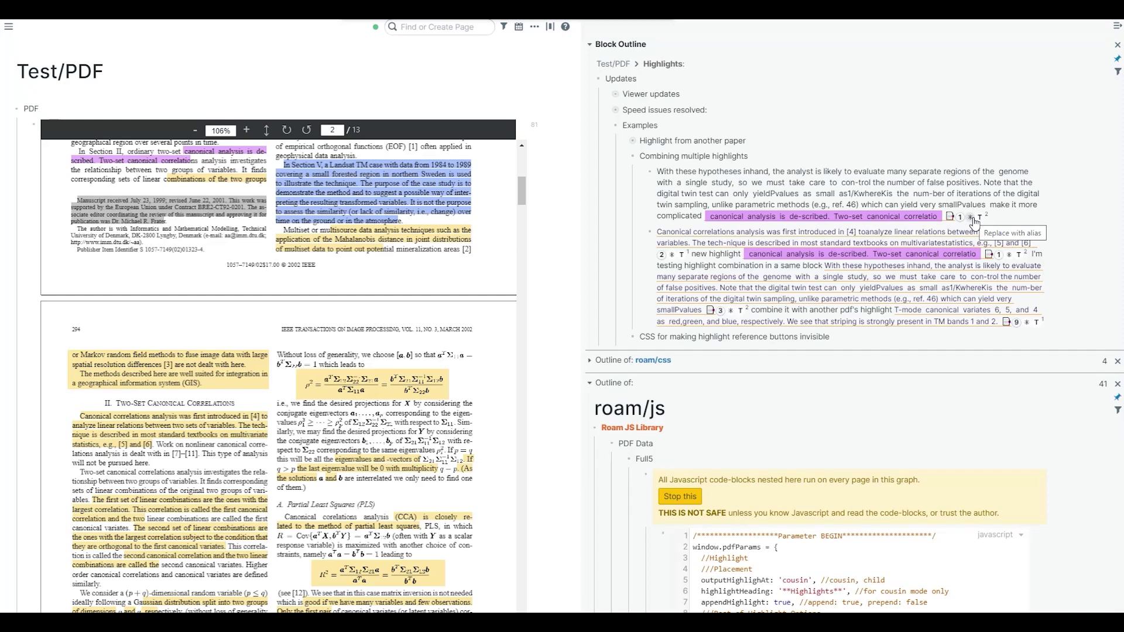
pyautogui.click(973, 220)
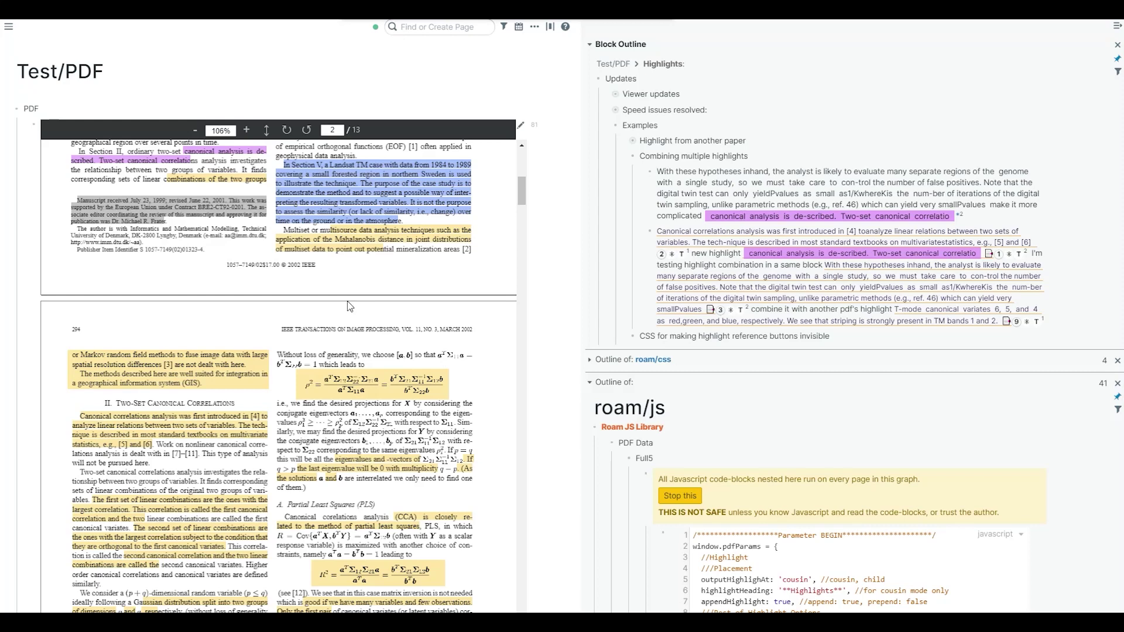
pyautogui.scroll(-10, 350, 306)
# Highlight the 'In the two-set case' passage on PDF page 3.
pyautogui.scroll(-5, 360, 288)
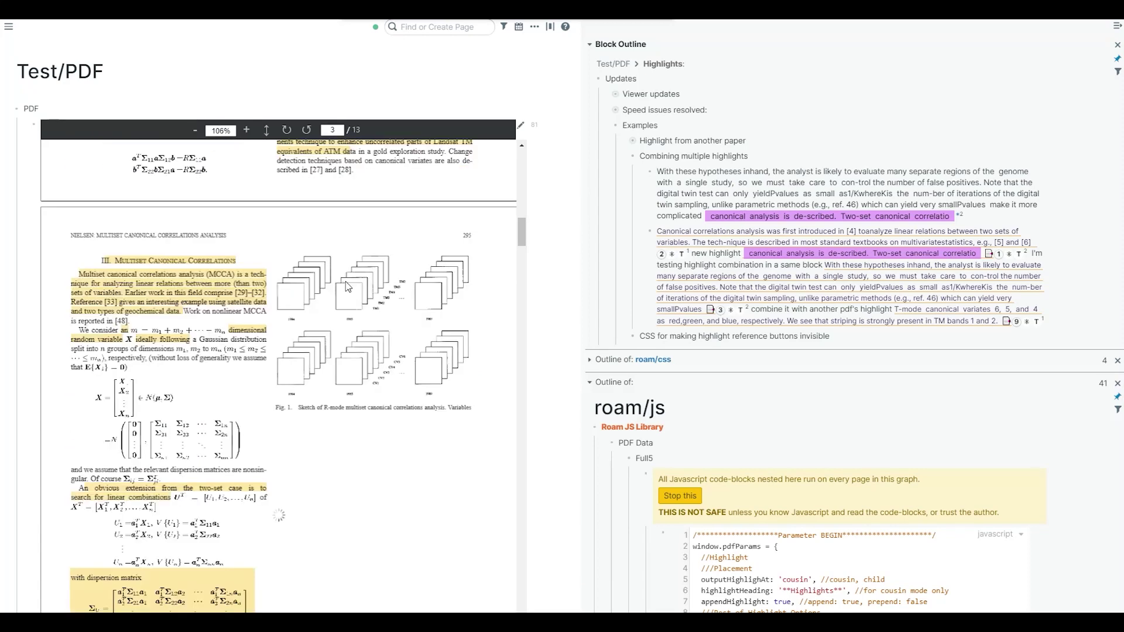
pyautogui.scroll(-5, 359, 288)
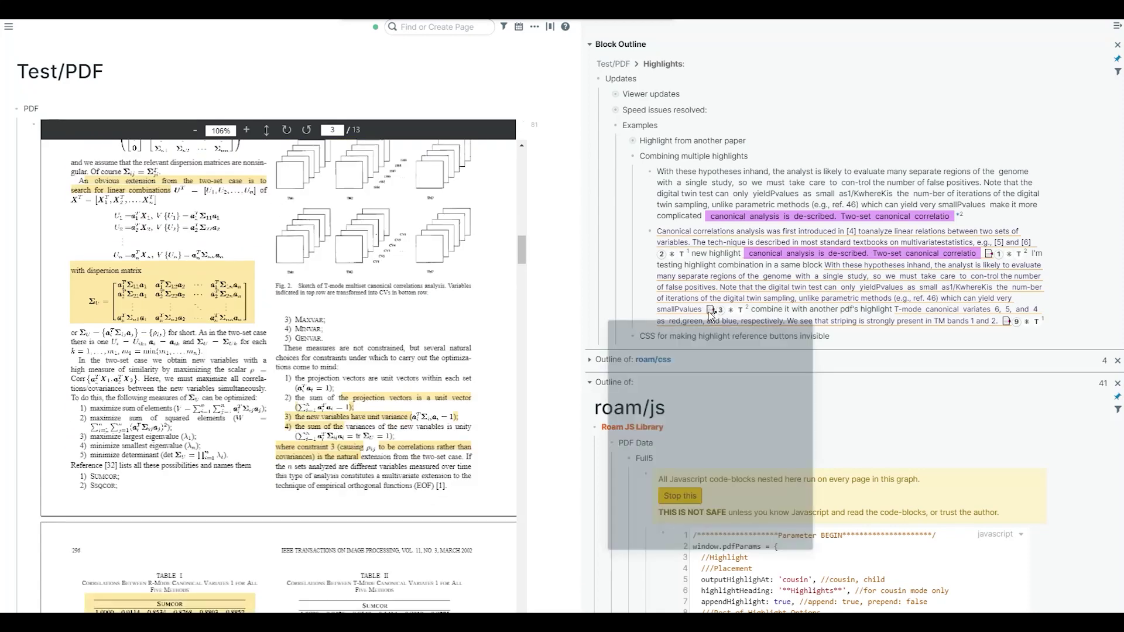
pyautogui.moveTo(711, 311)
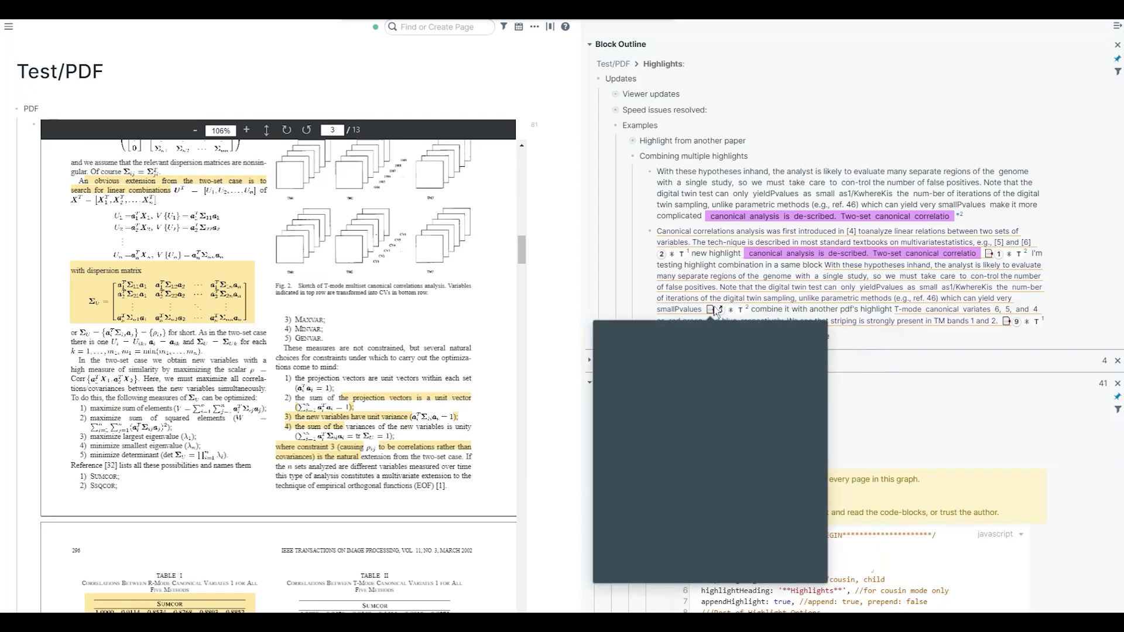
pyautogui.scroll(-2, 371, 326)
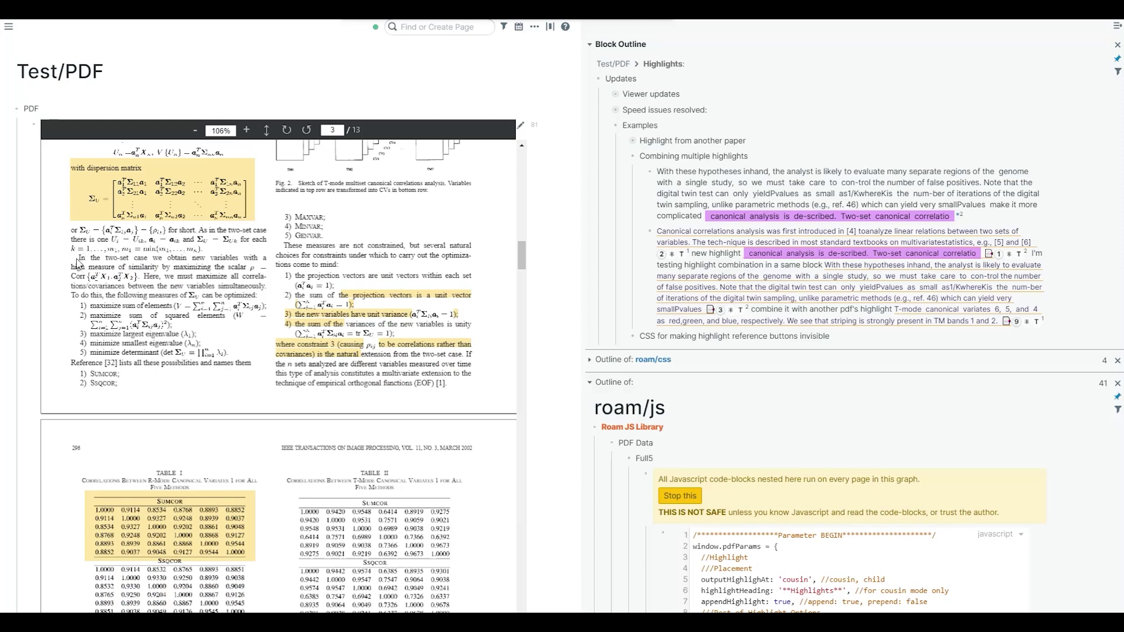
pyautogui.moveTo(81, 257); pyautogui.dragTo(179, 295)
pyautogui.click(169, 239)
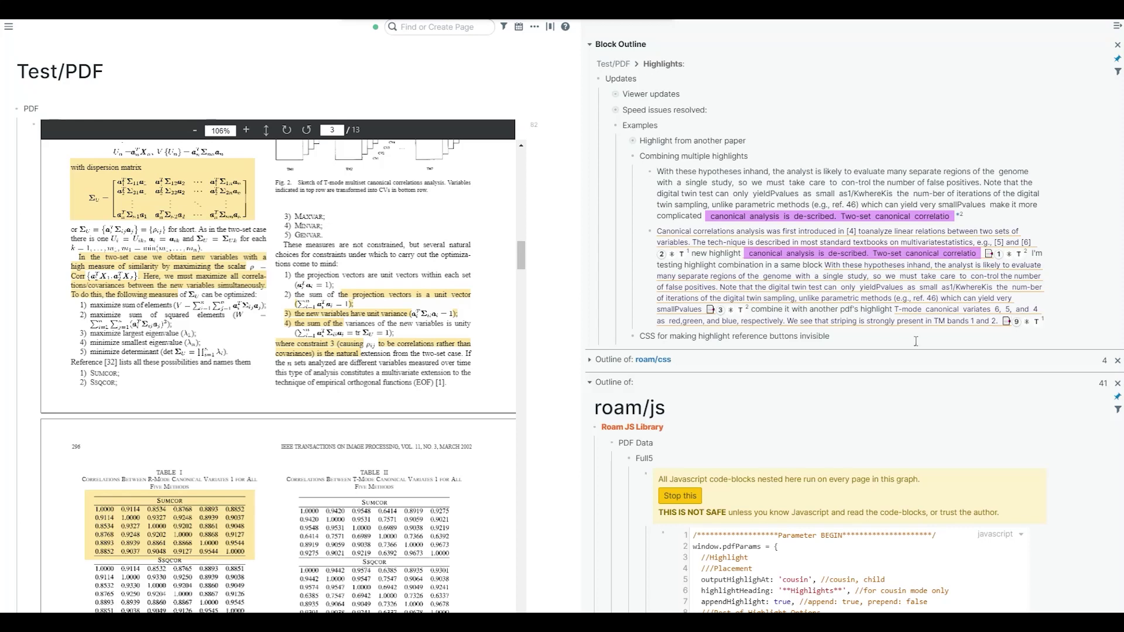
# Paste the new highlight's reference into the combining-multiple-highlights block and jump the PDF to it.
pyautogui.click(1045, 323)
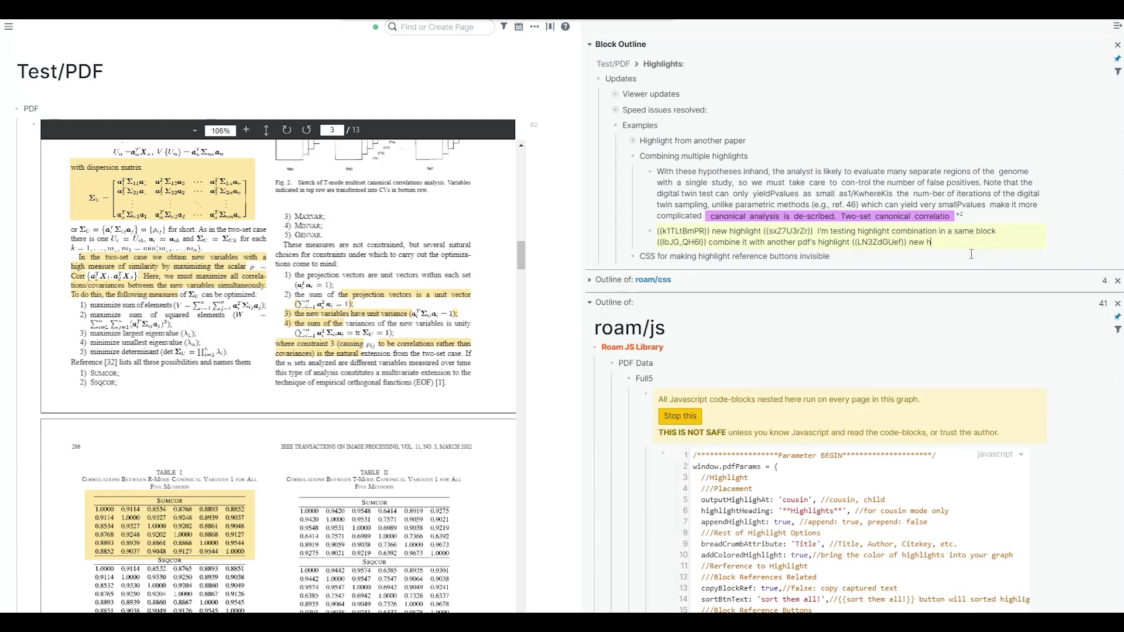
pyautogui.write('ighlight')
pyautogui.write('((ReHIFSpiT))')
pyautogui.press('Down')
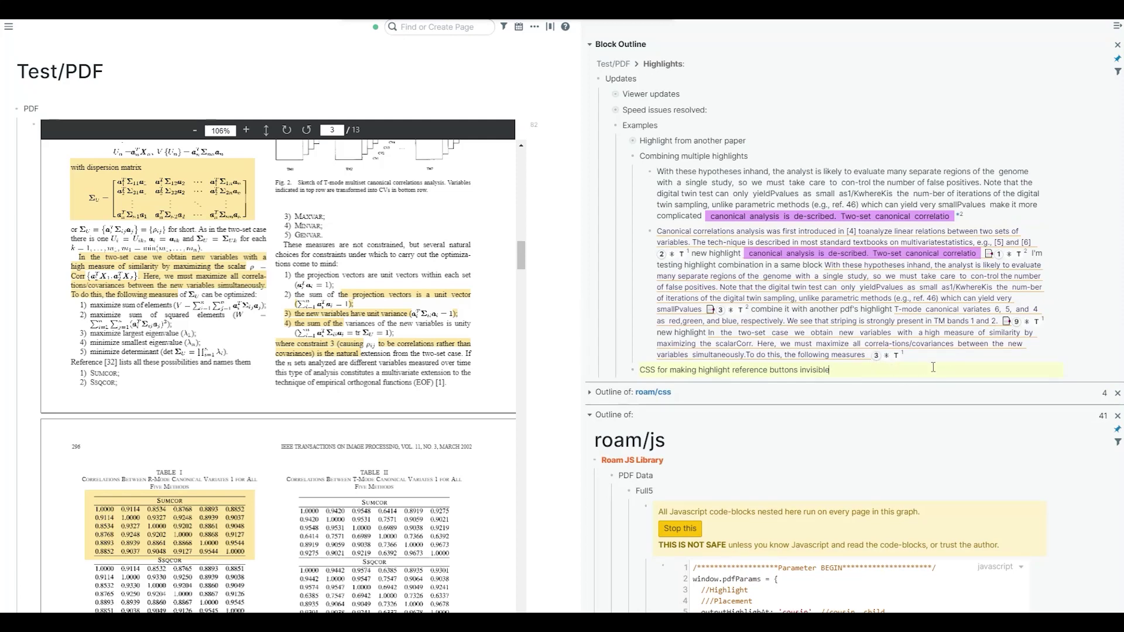
pyautogui.click(875, 356)
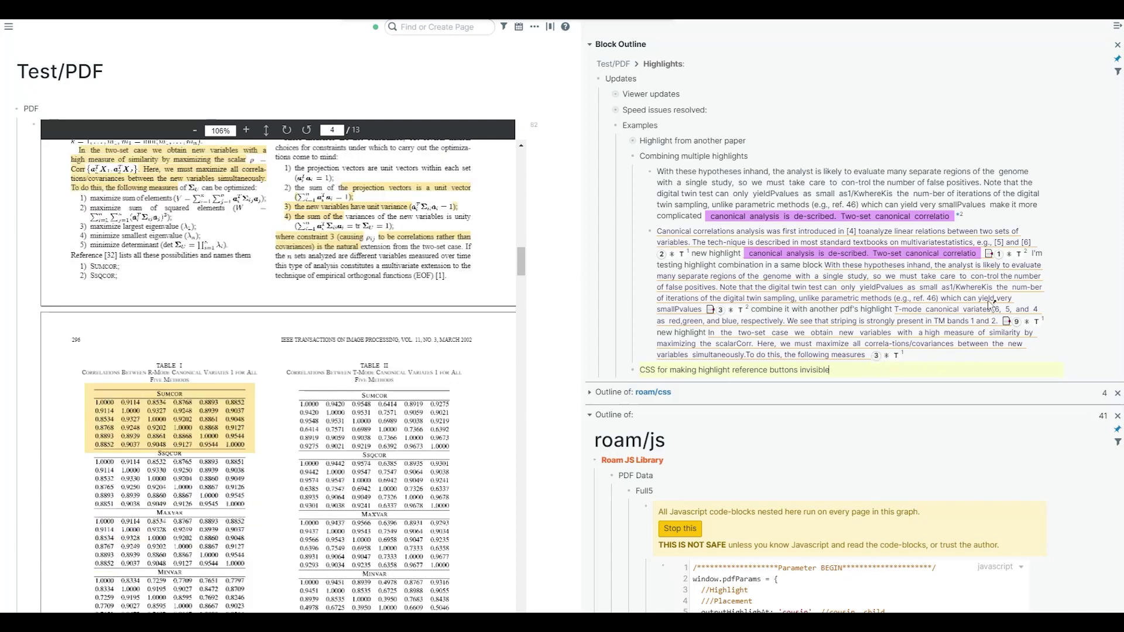
pyautogui.scroll(-2, 986, 301)
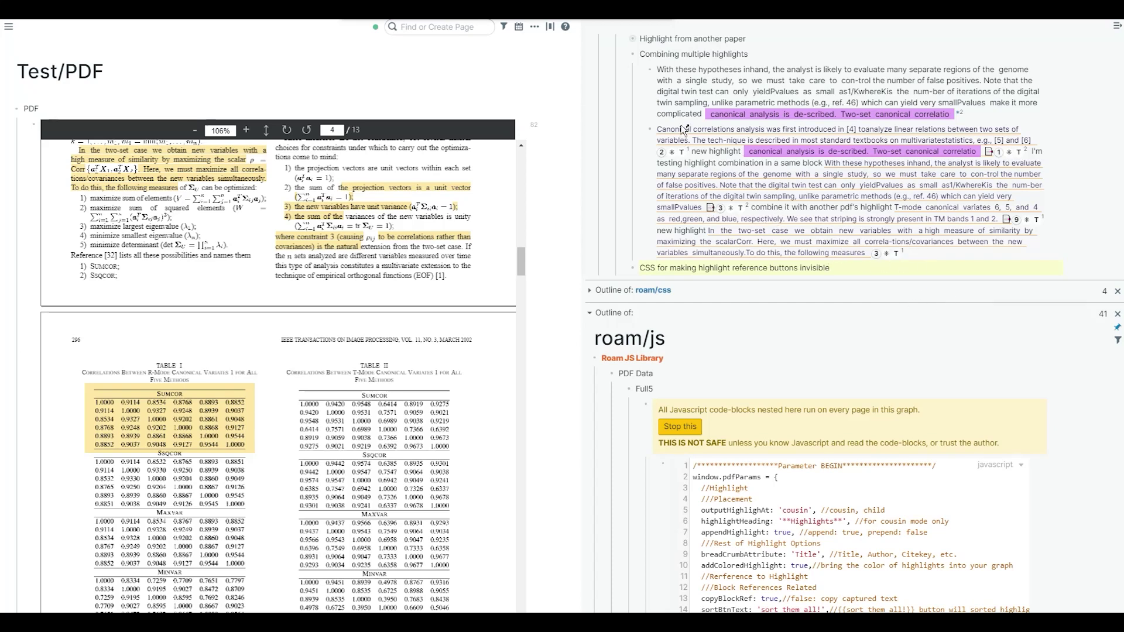
# Remove the /* and */ comment markers from the PDF Style CSS under roam/css.
pyautogui.click(551, 388)
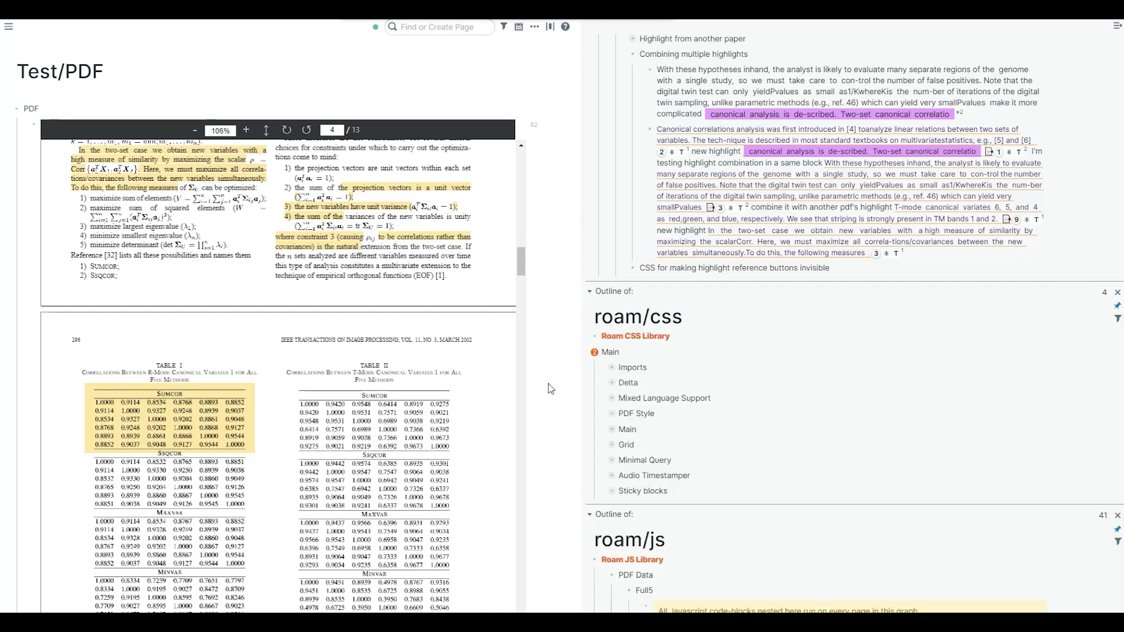
pyautogui.click(603, 419)
pyautogui.click(715, 551)
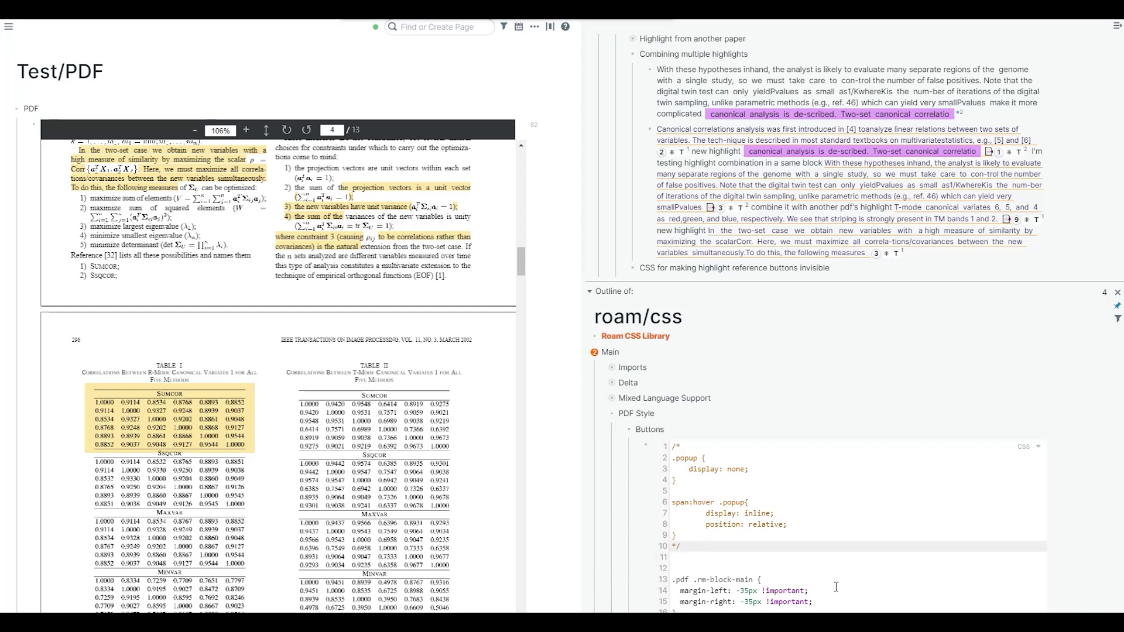
pyautogui.press('BackSpace')
pyautogui.press('BackSpace')
pyautogui.hotkey('ctrl', 'Home')
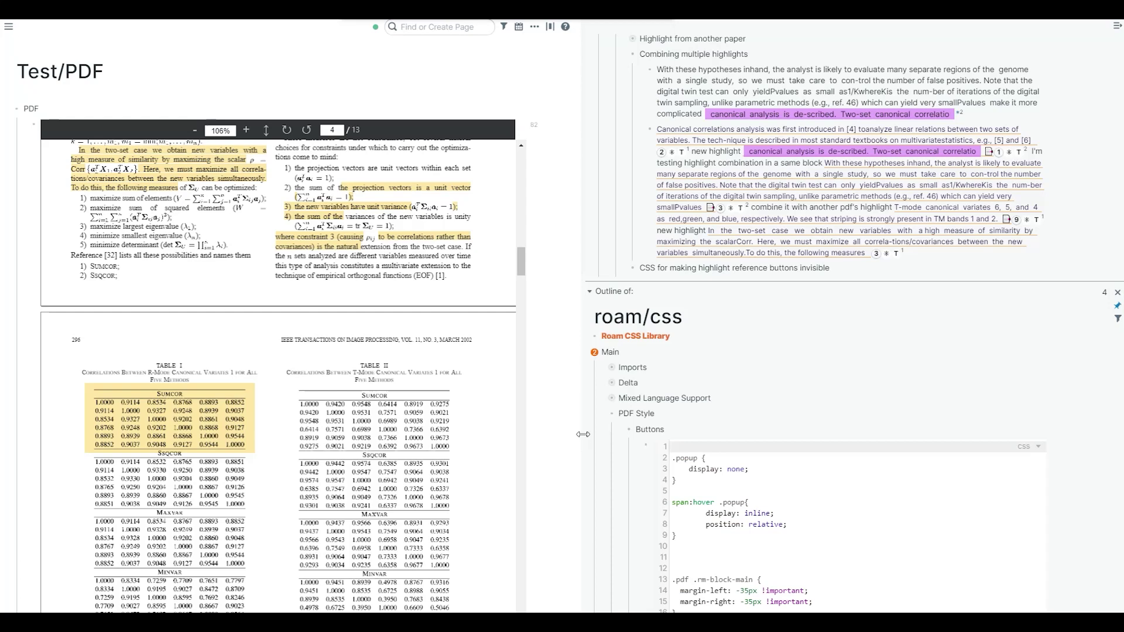
pyautogui.press('Escape')
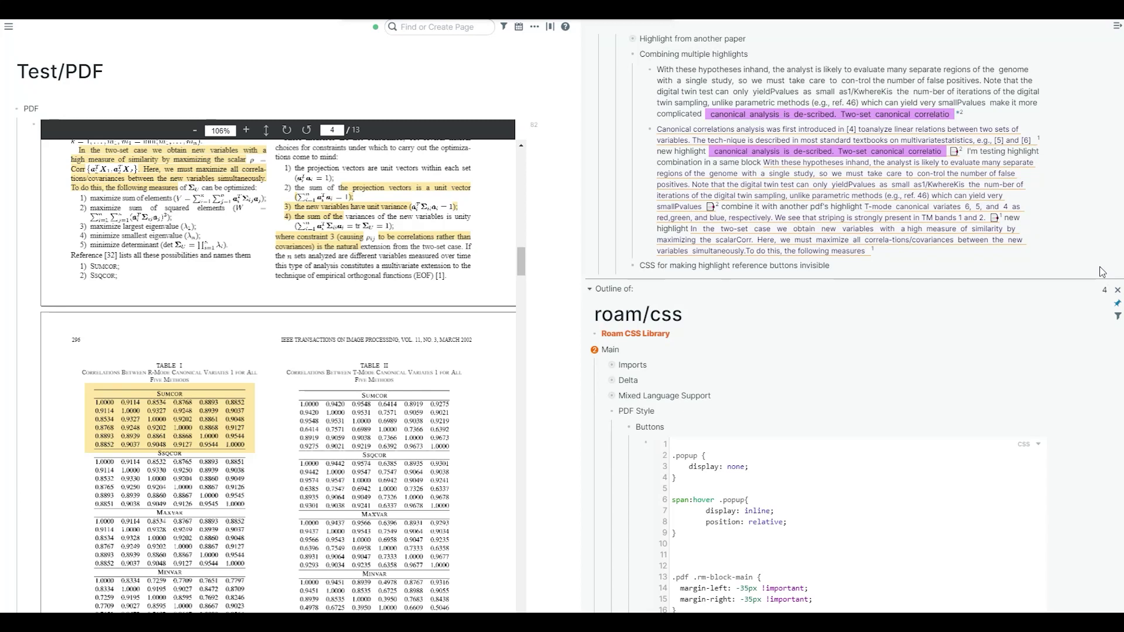
# Jump the PDF back to the highlight on page 2.
pyautogui.moveTo(906, 163)
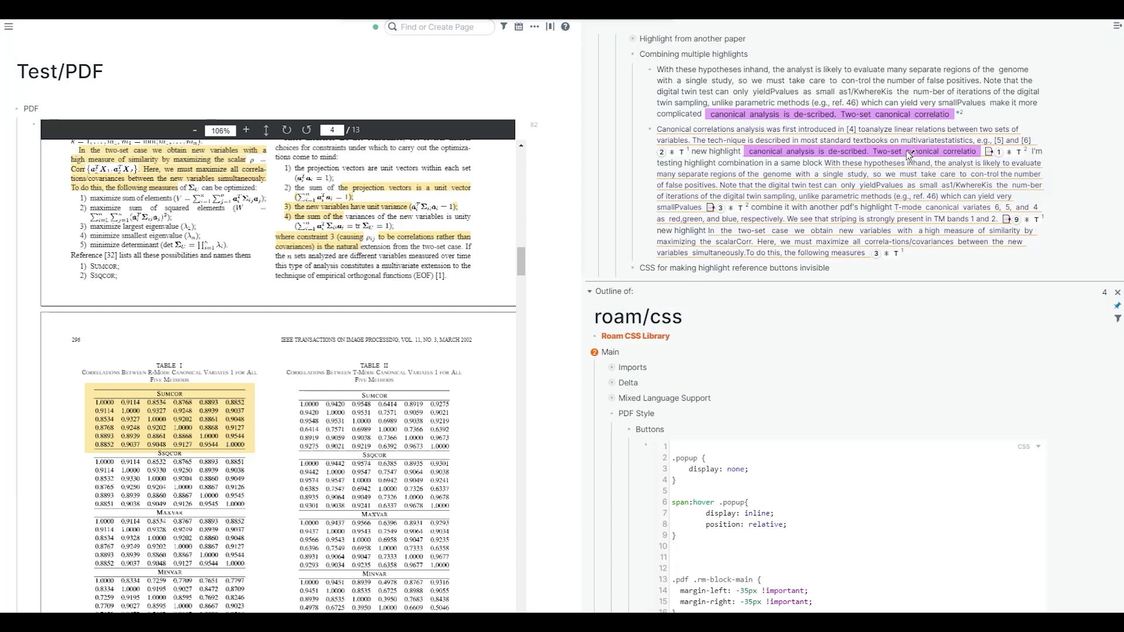
pyautogui.click(1002, 154)
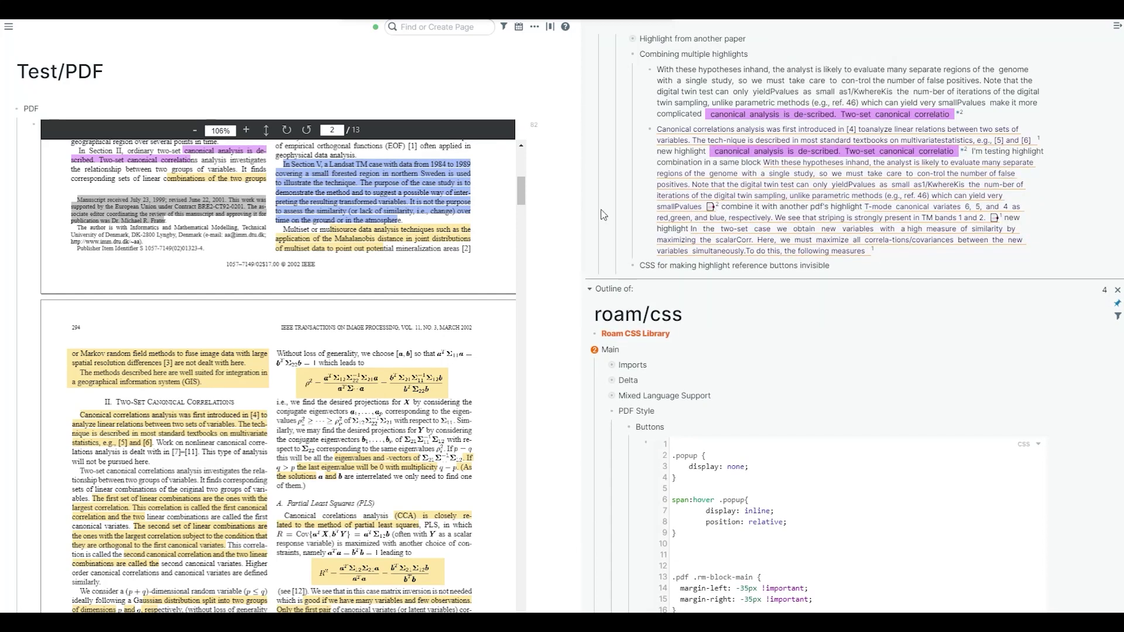
pyautogui.moveTo(673, 199)
pyautogui.scroll(3, 621, 213)
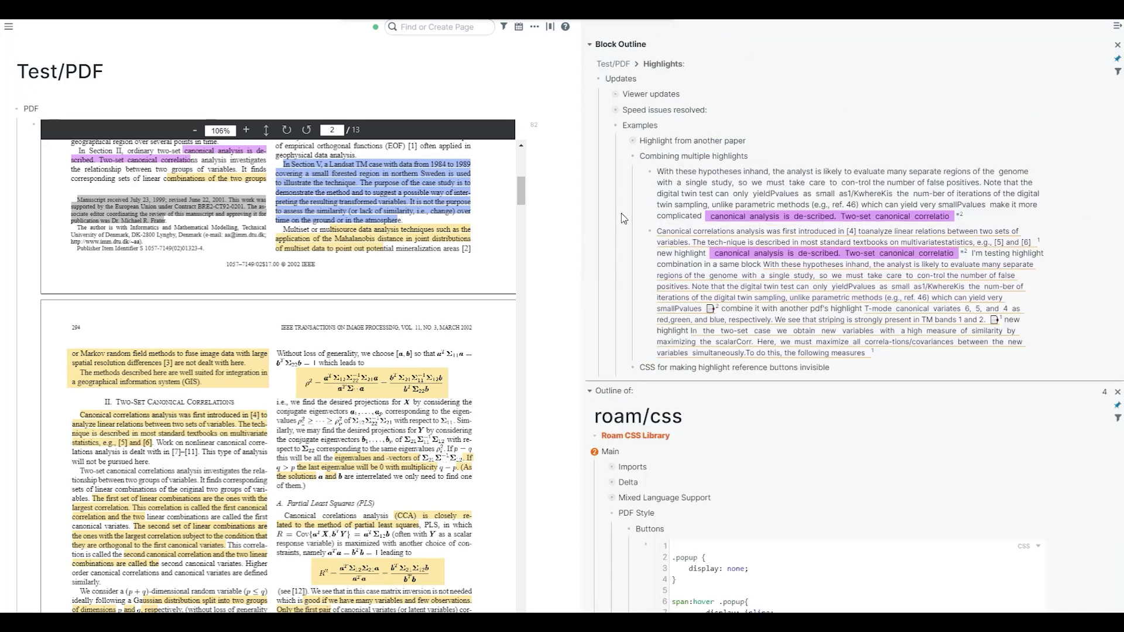
# Collapse the Examples section and zoom the PDF page to 180%.
pyautogui.click(624, 156)
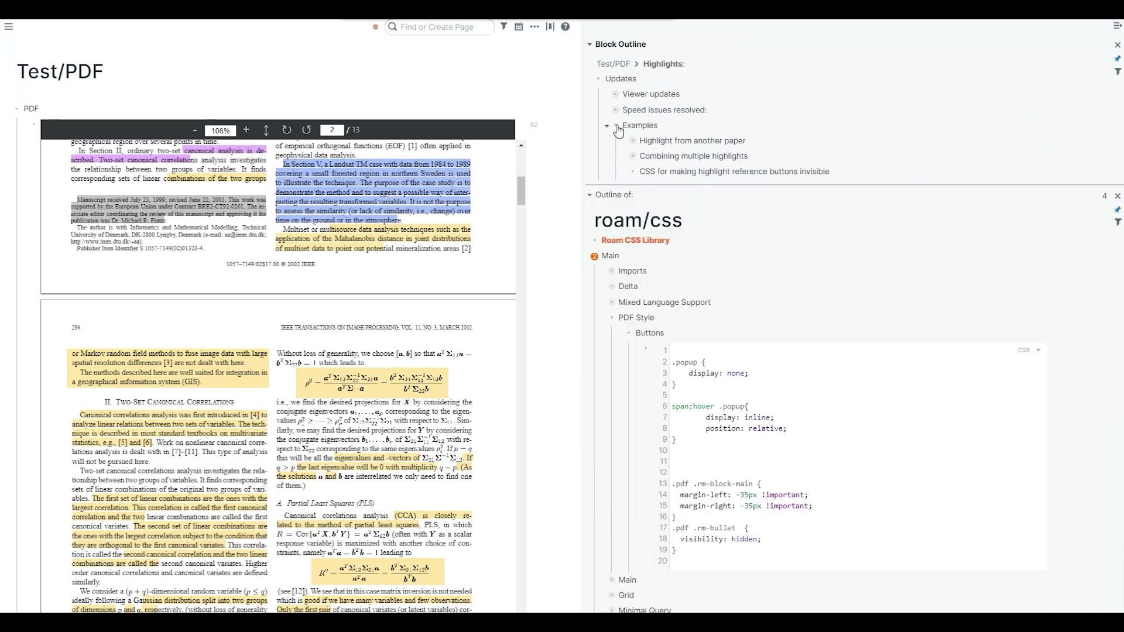
pyautogui.click(608, 128)
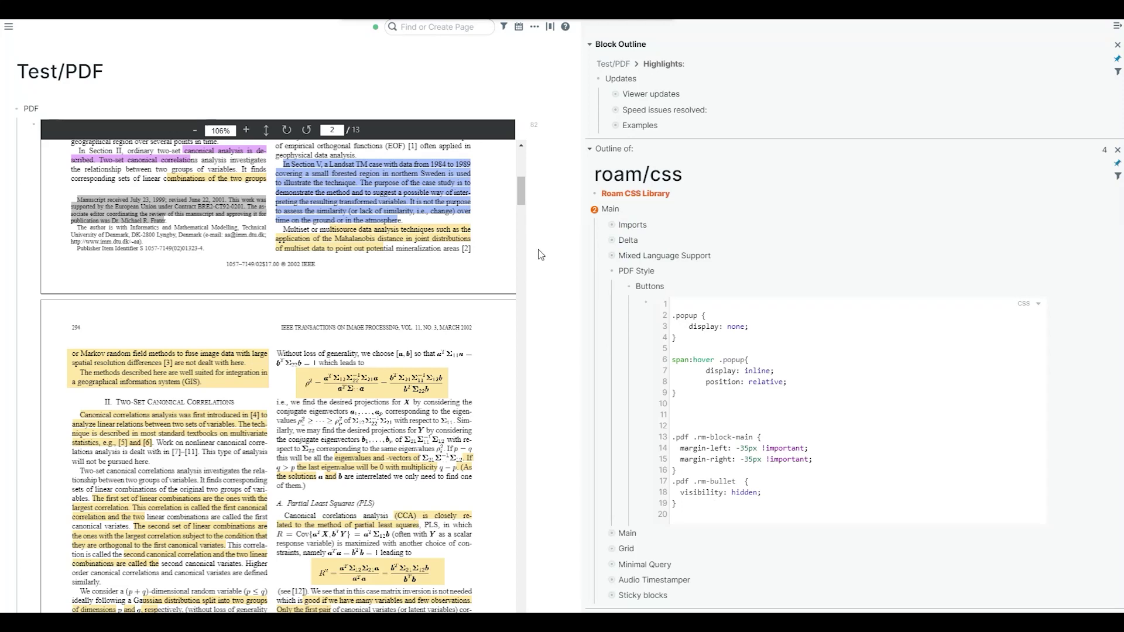
pyautogui.scroll(-4, 381, 324)
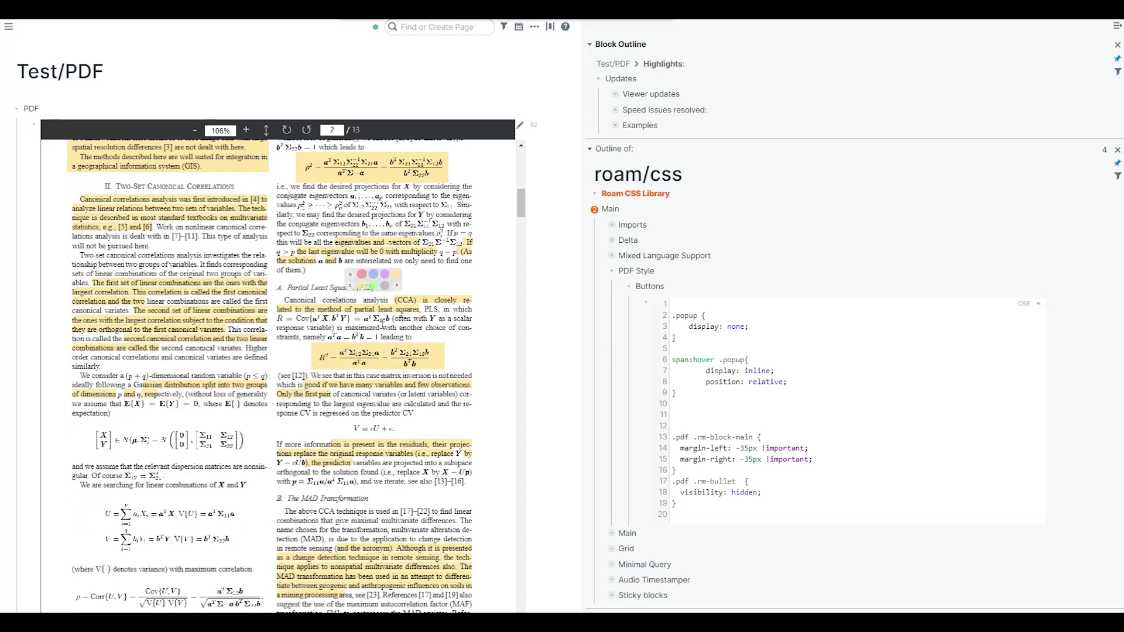
pyautogui.scroll(-3, 382, 324)
pyautogui.scroll(-1, 334, 310)
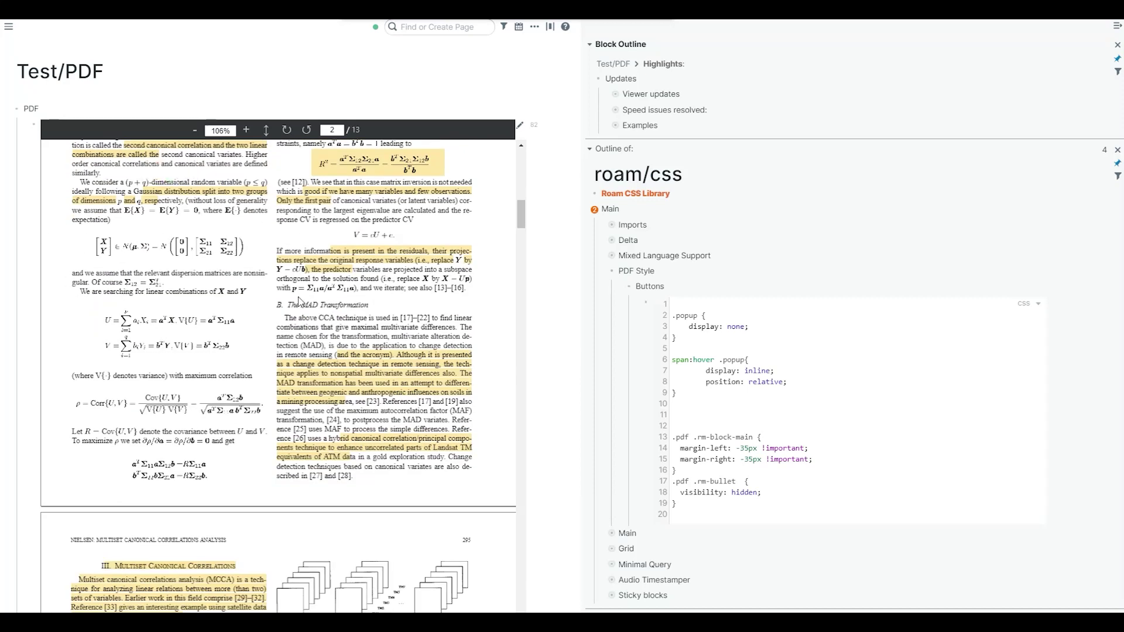
pyautogui.click(247, 131)
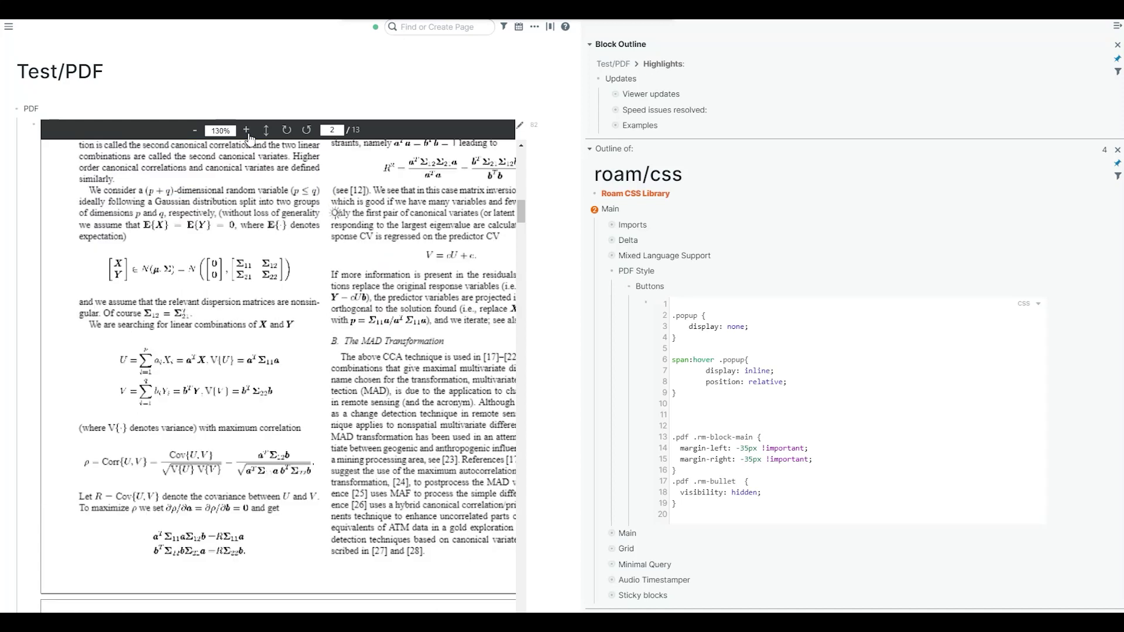
pyautogui.click(247, 132)
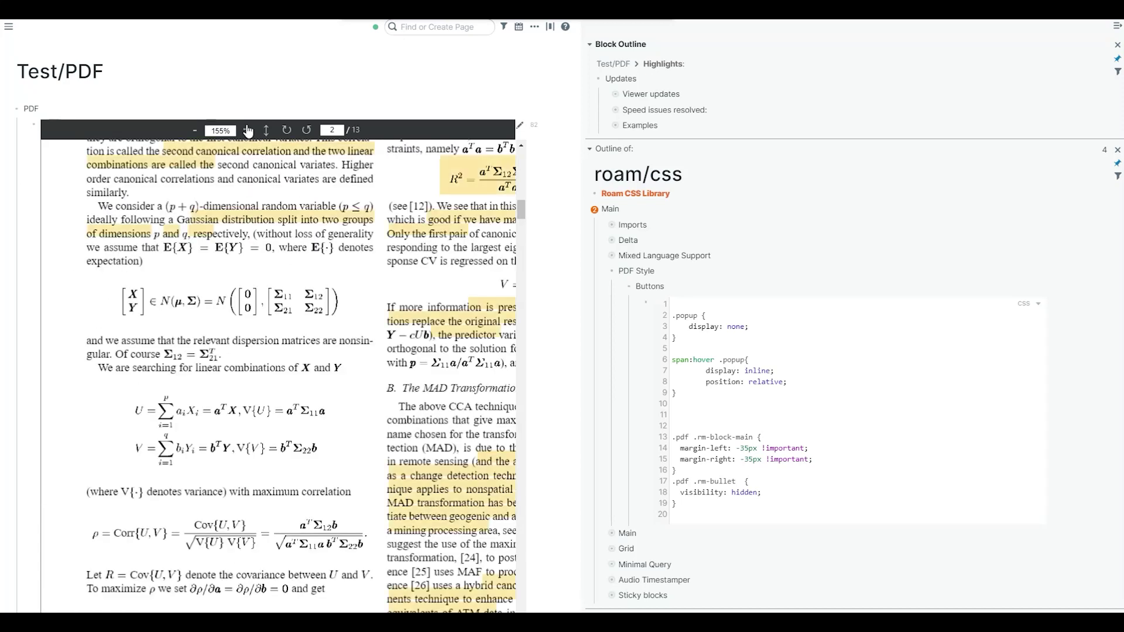
pyautogui.click(247, 131)
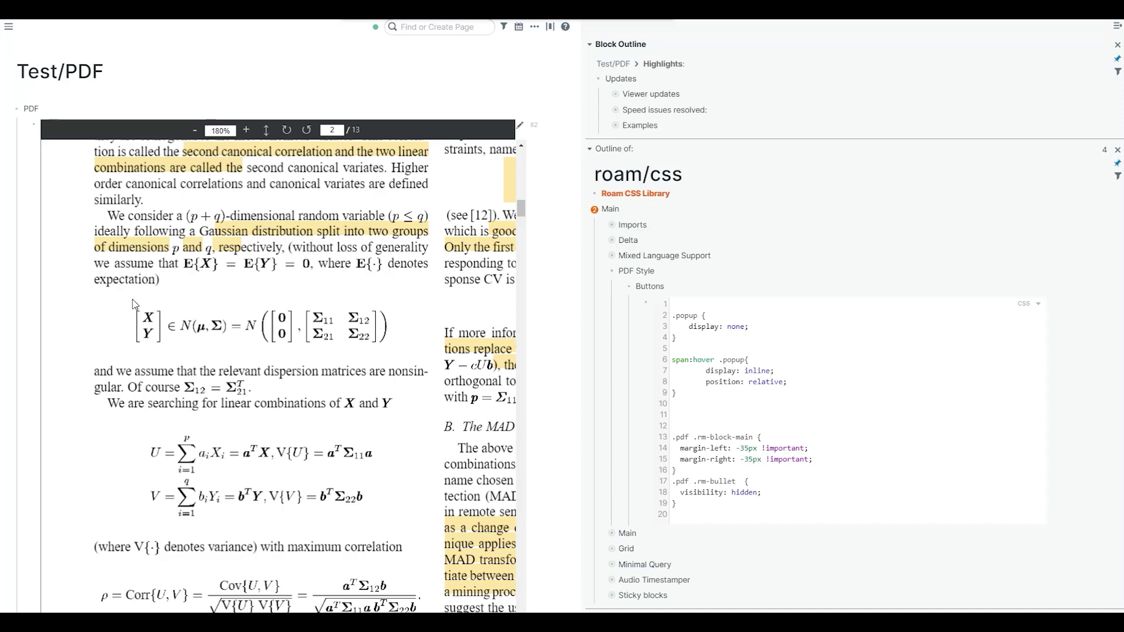
# Highlight the X, Y distribution equation as an area and open its block in the sidebar.
pyautogui.moveTo(132, 299); pyautogui.dragTo(393, 360)
pyautogui.click(249, 282)
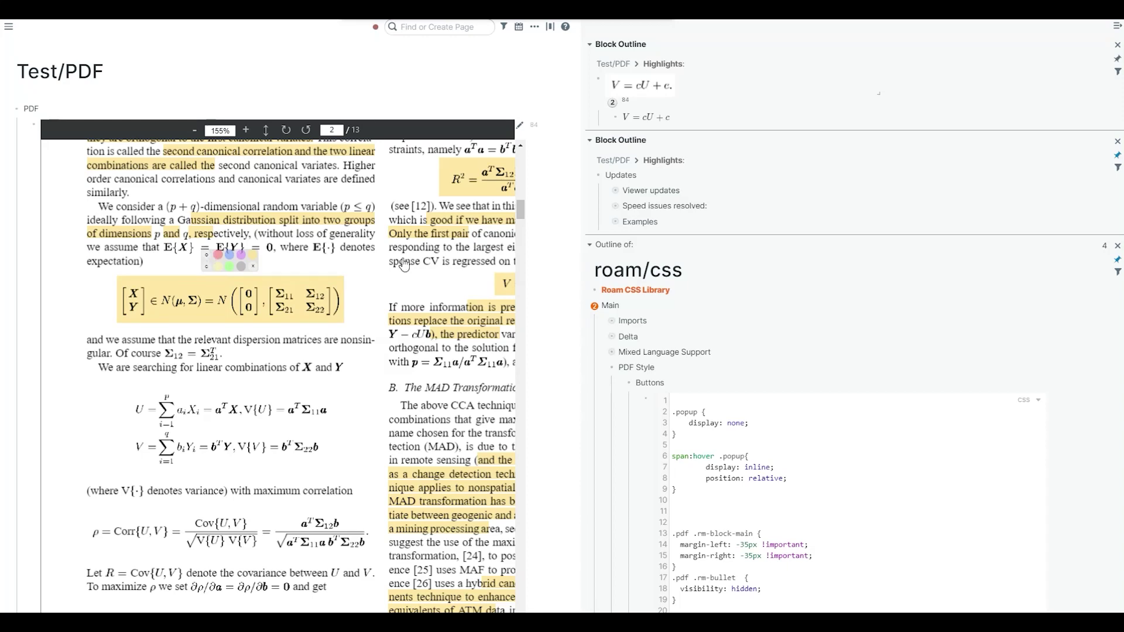
pyautogui.click(207, 256)
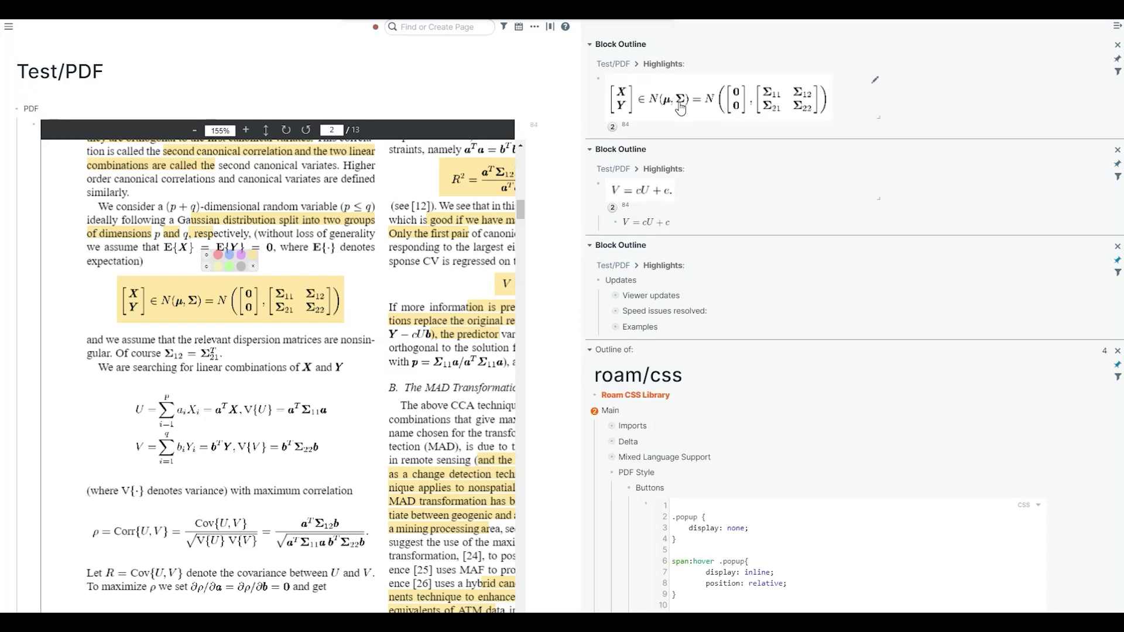